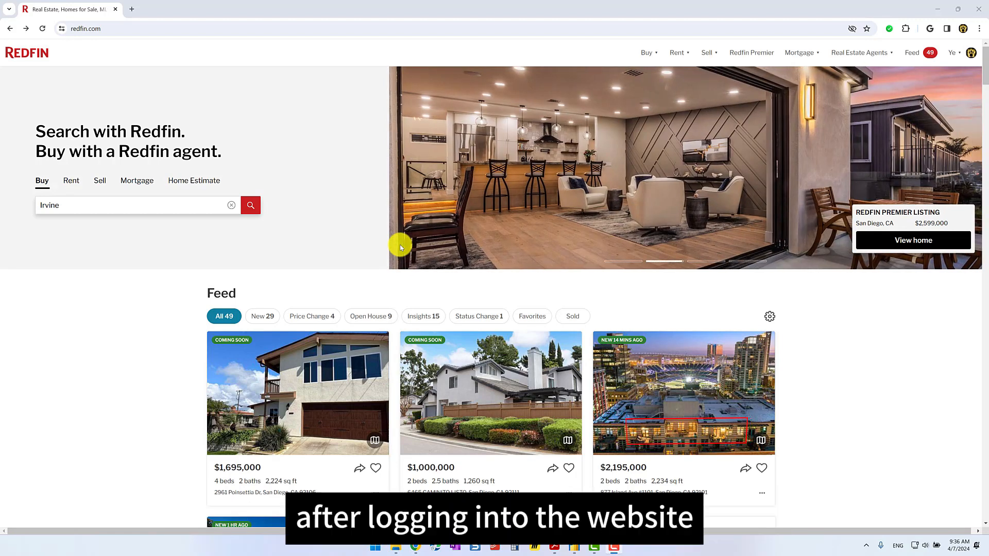
- Search Redfin for homes for sale in Irvine and show the listings as a table
{"action": "left_click", "coordinate": [249, 206]}
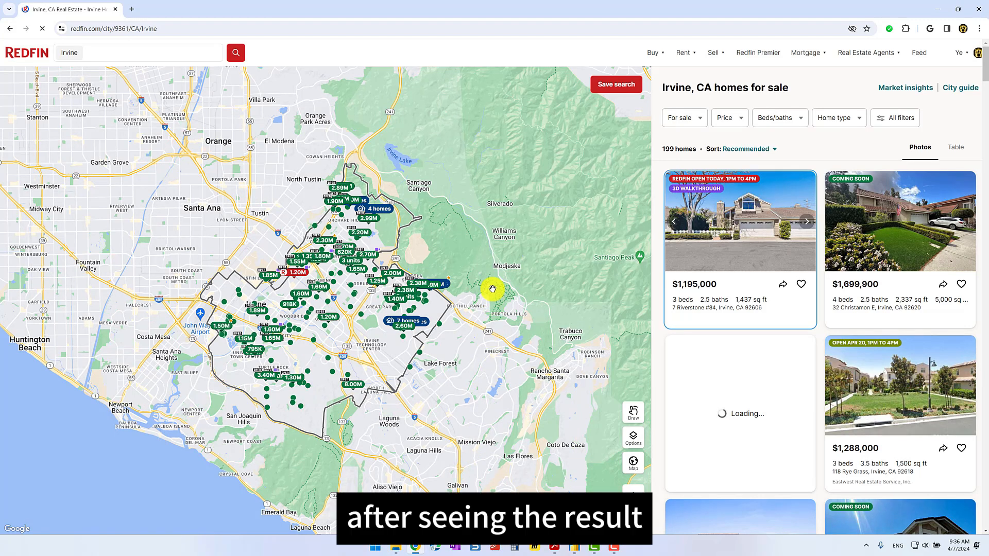
{"action": "left_click", "coordinate": [950, 148]}
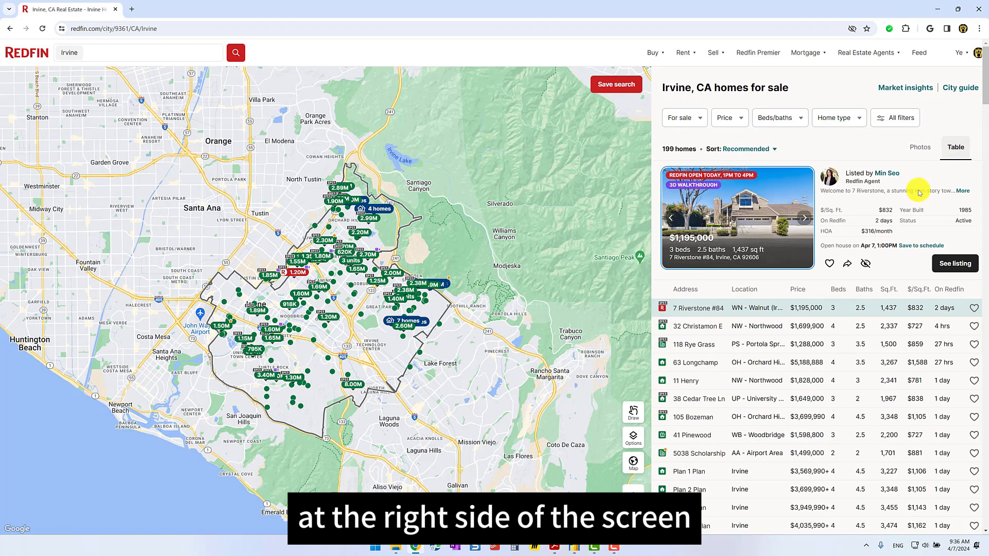
{"action": "scroll", "coordinate": [766, 369], "scroll_direction": "down", "scroll_amount": 15}
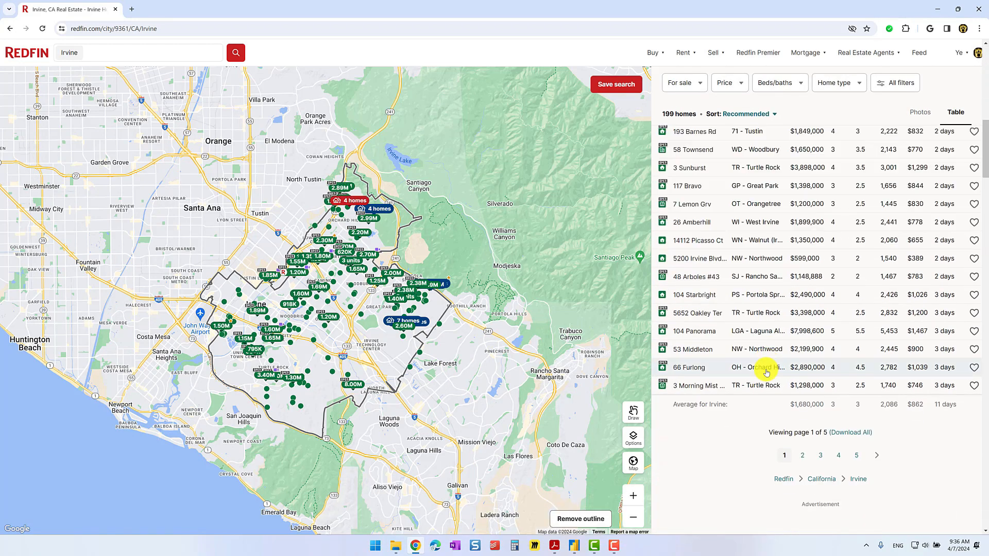
{"action": "scroll", "coordinate": [766, 372], "scroll_direction": "up", "scroll_amount": 1}
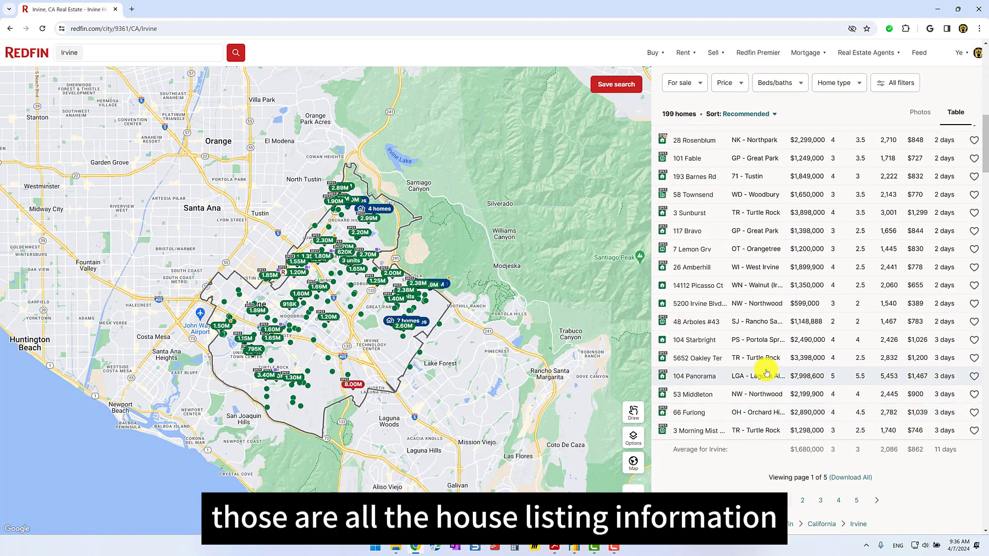
- Download all the listings as a CSV file and open it full-screen in Excel, accepting the default data conversions
{"action": "left_click", "coordinate": [847, 477]}
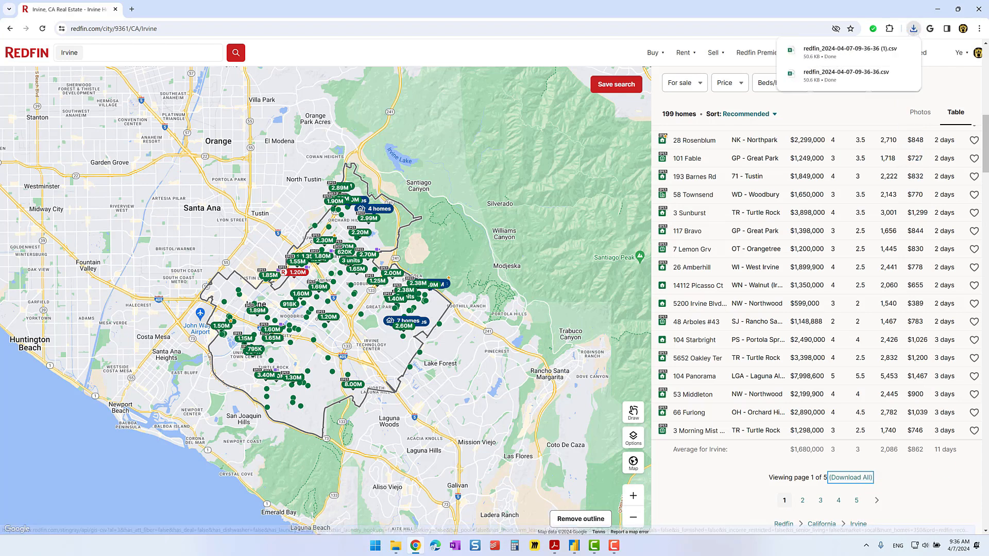
{"action": "left_click", "coordinate": [816, 76]}
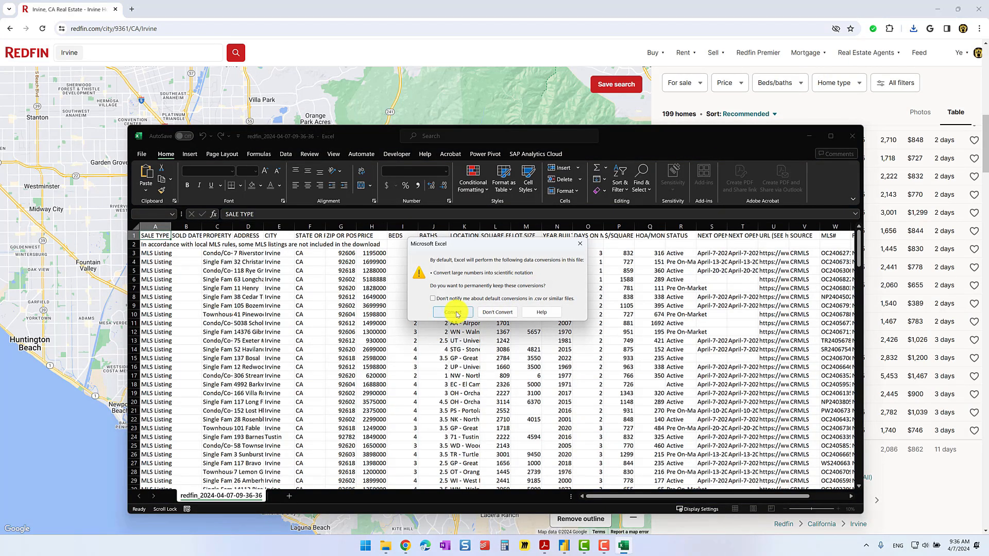
{"action": "left_click", "coordinate": [457, 313]}
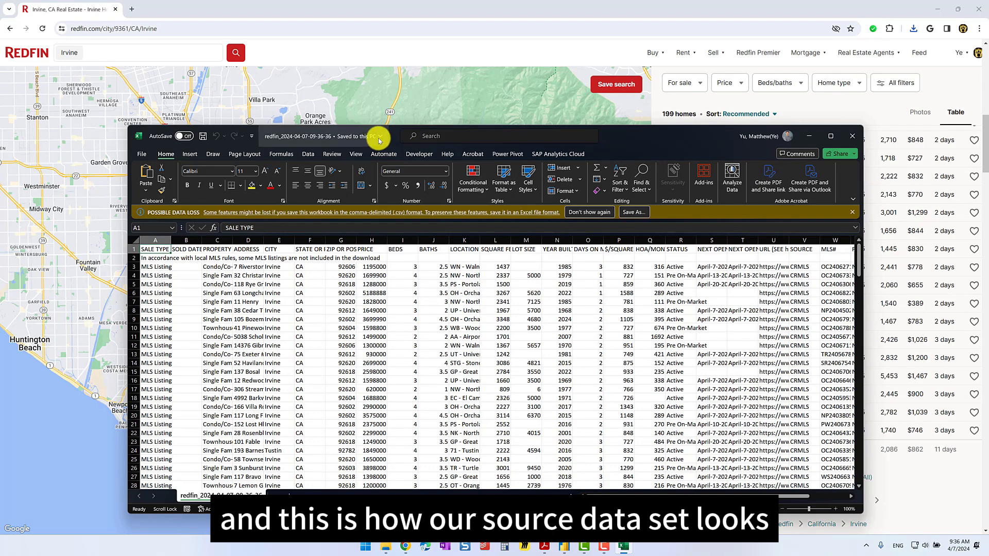
{"action": "left_click_drag", "start_coordinate": [380, 137], "coordinate": [366, 2]}
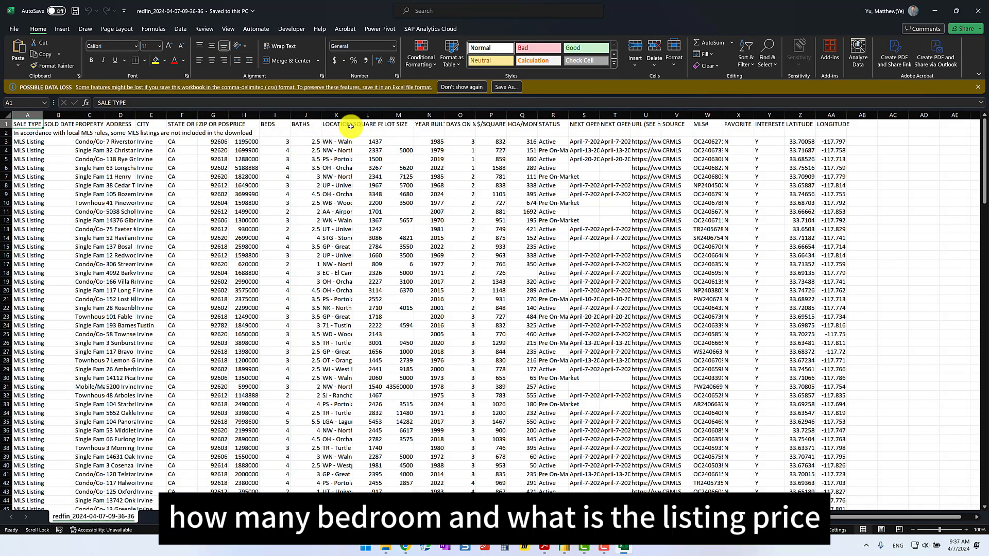
- Delete row 2, which holds the notice about local MLS rules
{"action": "left_click", "coordinate": [7, 132]}
{"action": "right_click", "coordinate": [6, 132]}
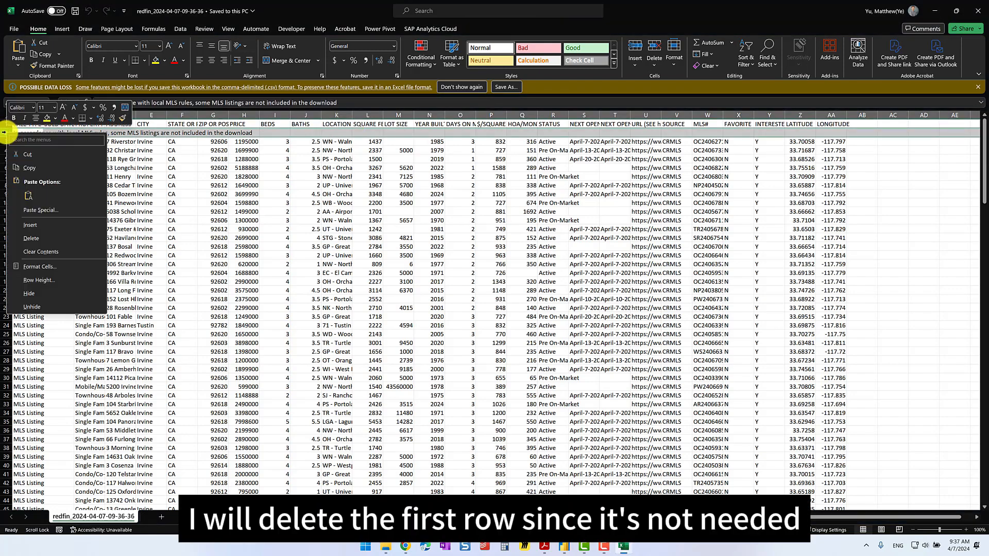
{"action": "left_click", "coordinate": [49, 241]}
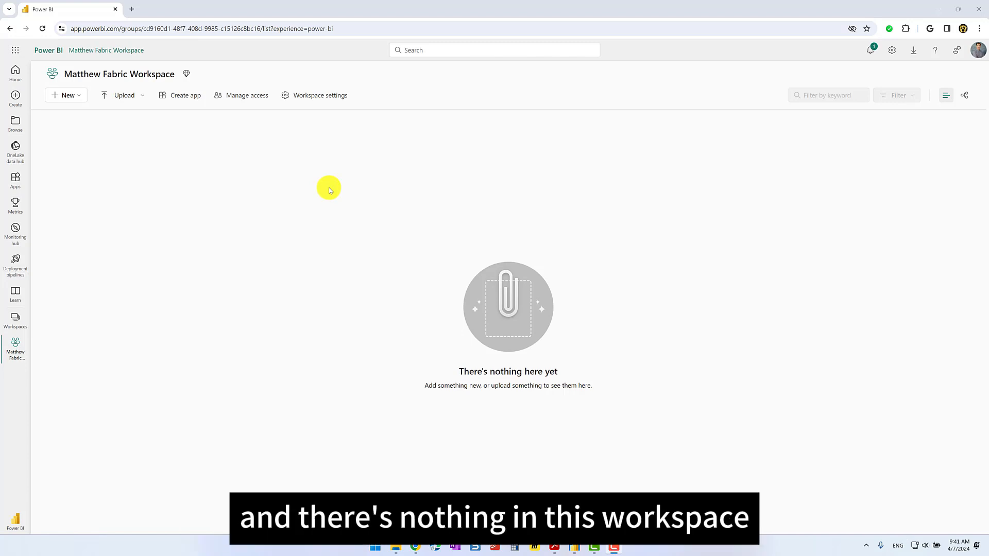
- Switch to the Power BI Fabric workspace and start a new report from a CSV data source
{"action": "left_click", "coordinate": [71, 96]}
{"action": "left_click", "coordinate": [73, 132]}
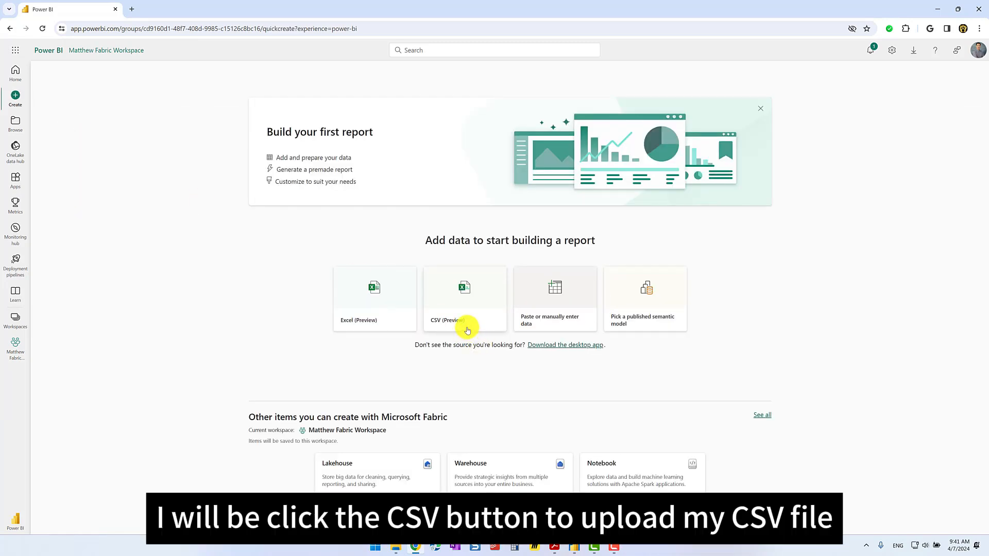
{"action": "left_click", "coordinate": [467, 330]}
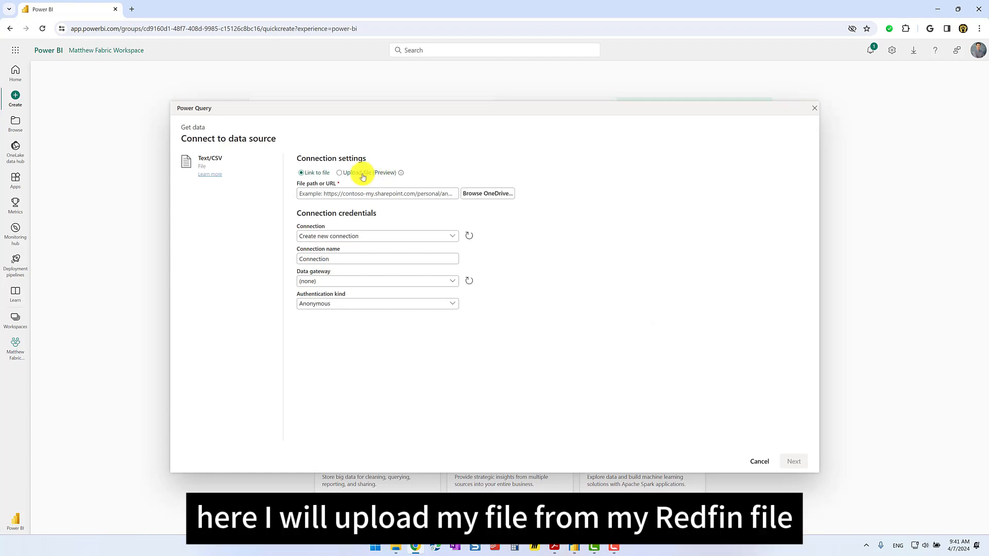
{"action": "left_click", "coordinate": [367, 176]}
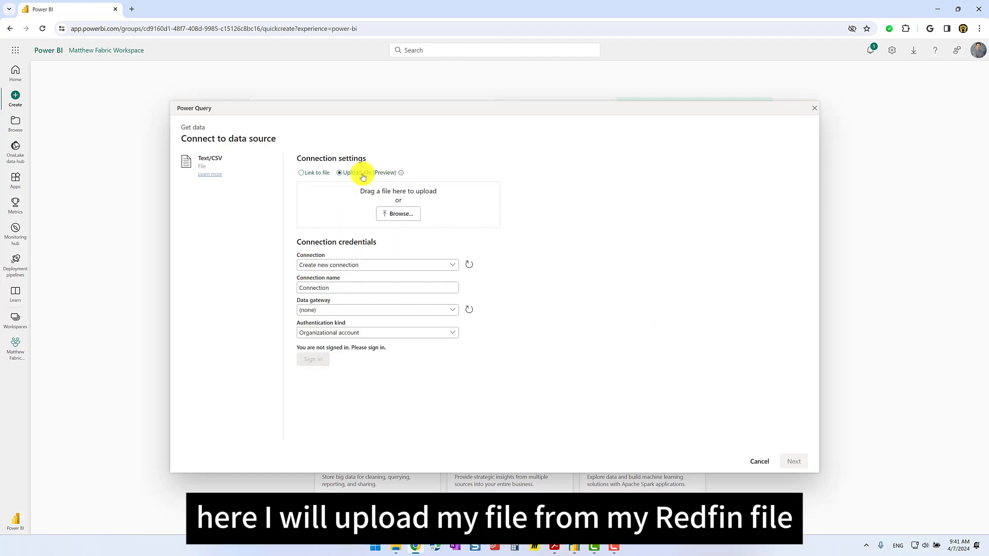
{"action": "left_click", "coordinate": [395, 218]}
{"action": "double_click", "coordinate": [105, 84]}
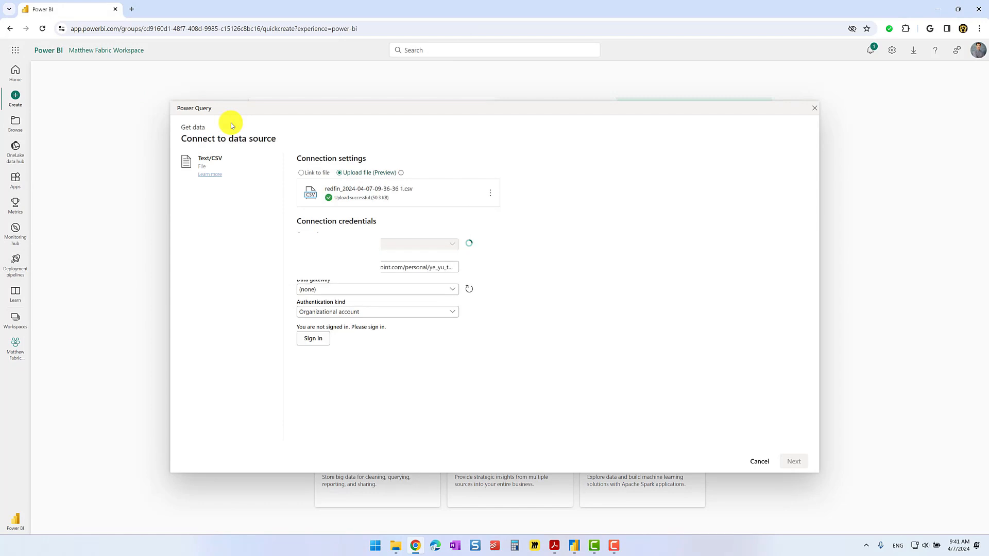
- Sign in to the data connection with the organizational account and create the report from the previewed file data
{"action": "left_click", "coordinate": [309, 339]}
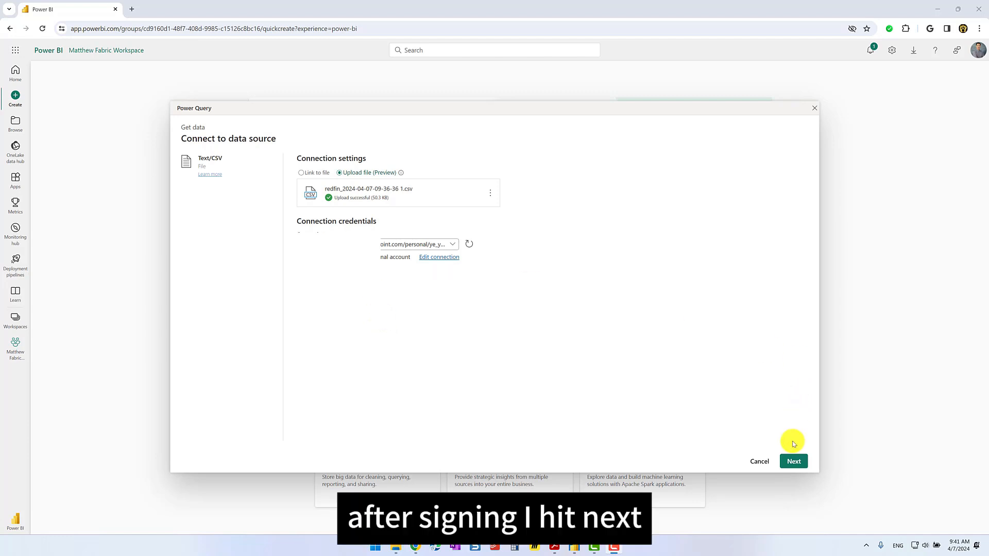
{"action": "left_click", "coordinate": [804, 464]}
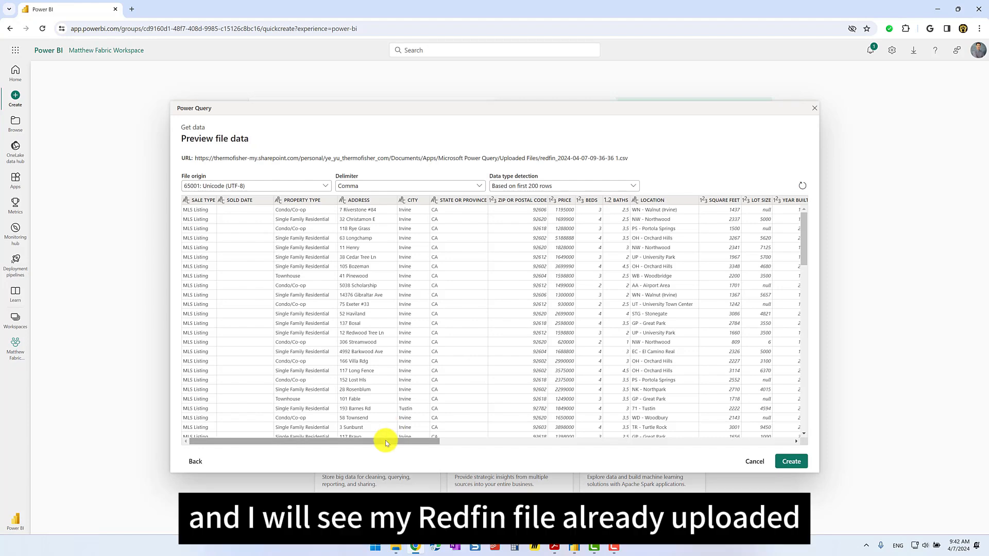
{"action": "left_click_drag", "start_coordinate": [389, 443], "coordinate": [394, 466]}
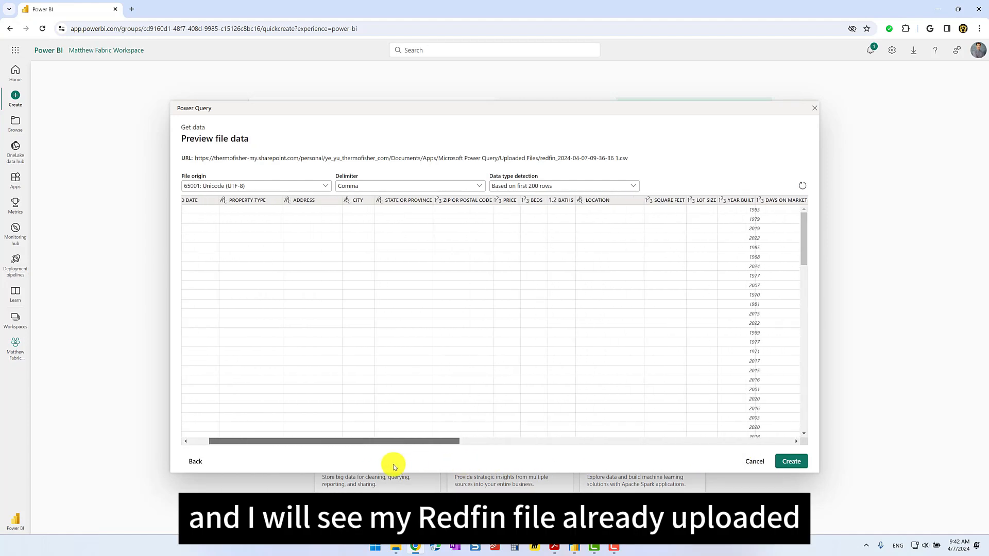
{"action": "left_click", "coordinate": [798, 463]}
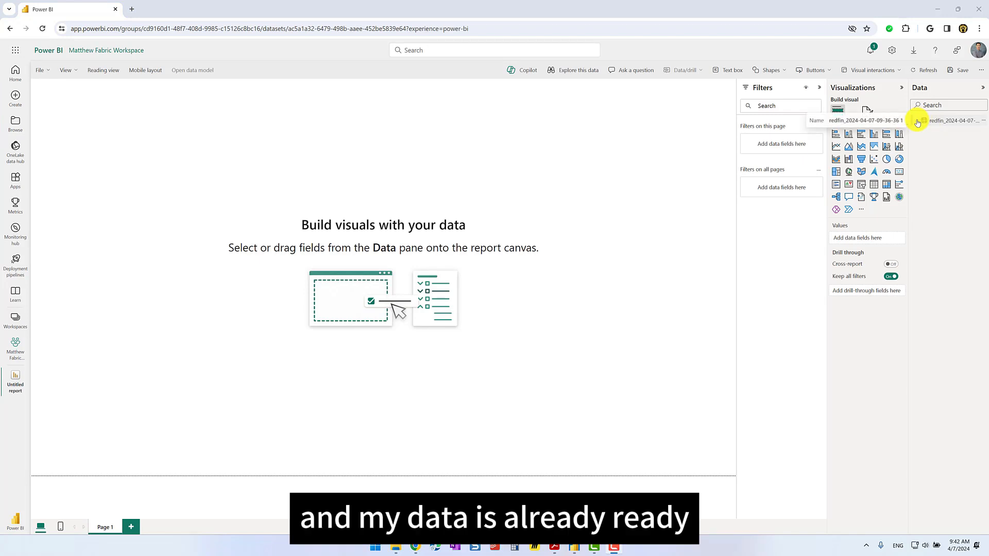
- Expand the Redfin table's fields and have Copilot suggest content for this report
{"action": "left_click", "coordinate": [918, 122]}
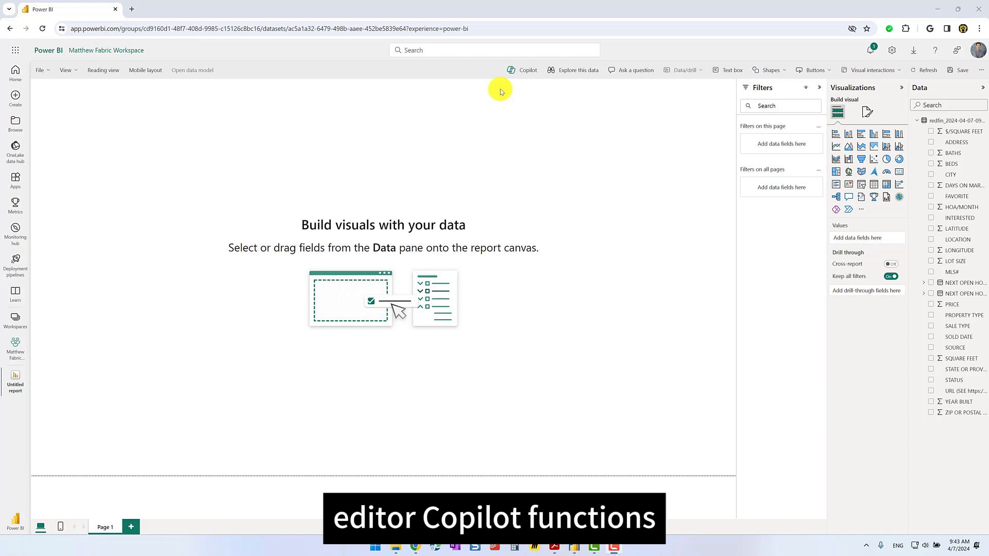
{"action": "left_click", "coordinate": [531, 76]}
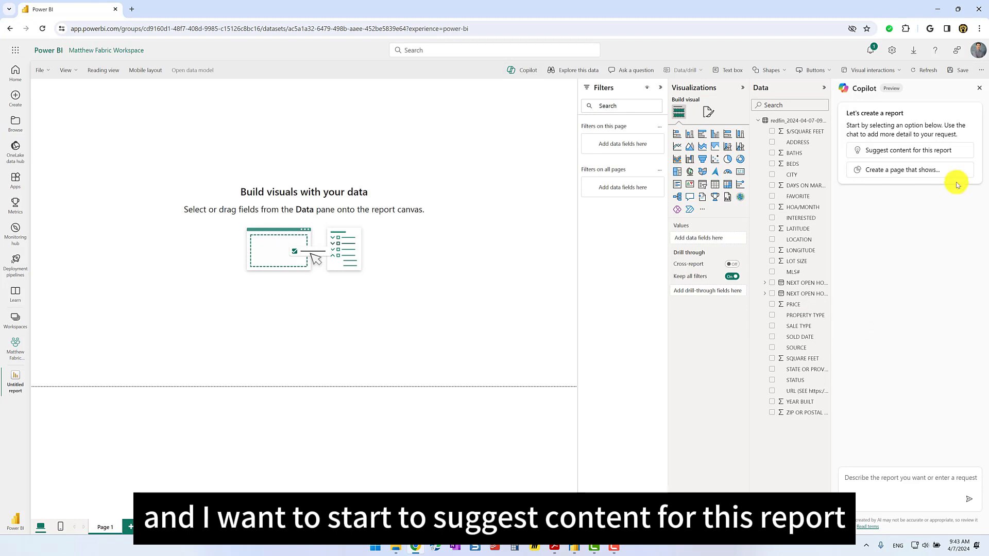
{"action": "left_click", "coordinate": [917, 158]}
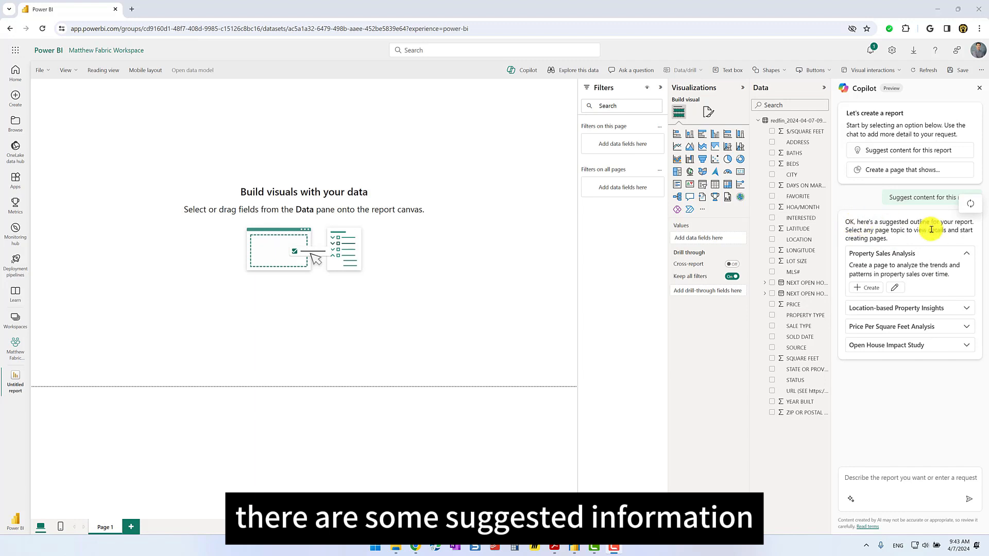
- Create the report pages from Copilot's suggested topics Location-based Property Insights and Property Sales Analysis
{"action": "left_click", "coordinate": [918, 309]}
{"action": "left_click", "coordinate": [865, 354]}
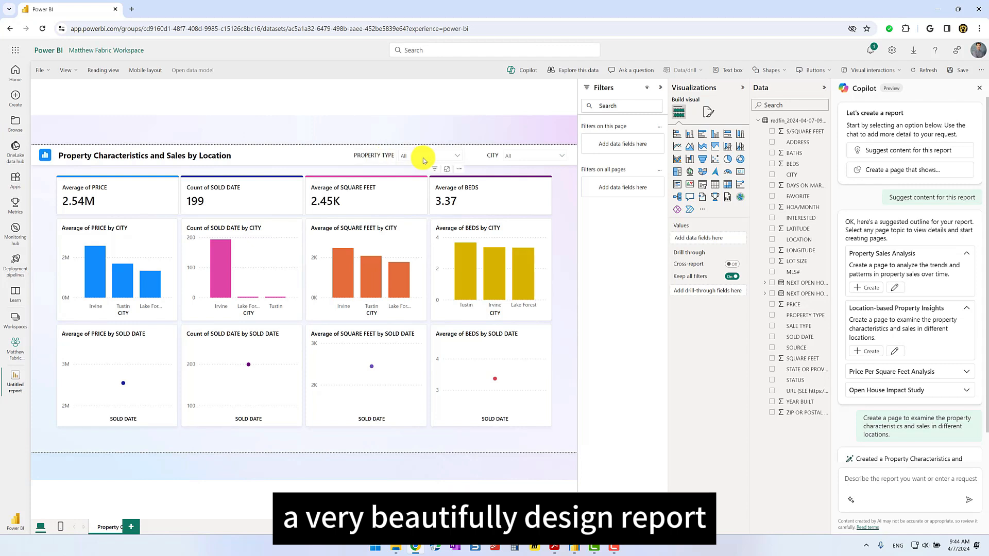
{"action": "left_click", "coordinate": [387, 157]}
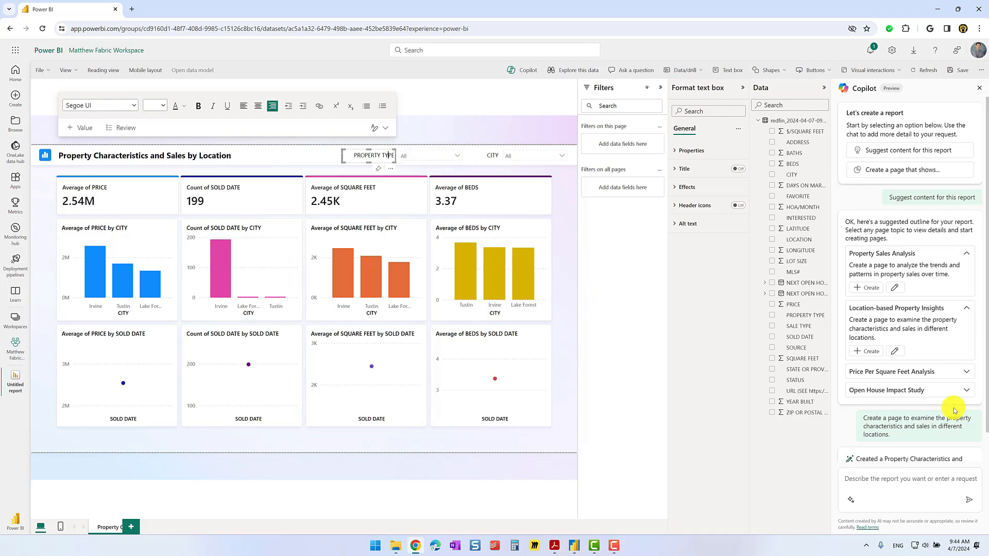
{"action": "left_click", "coordinate": [901, 373]}
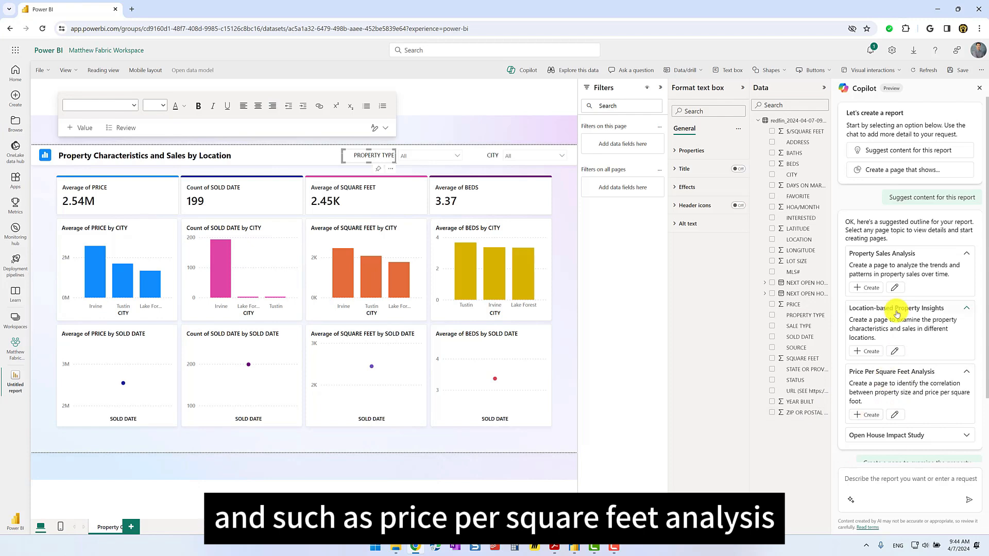
{"action": "left_click", "coordinate": [868, 291]}
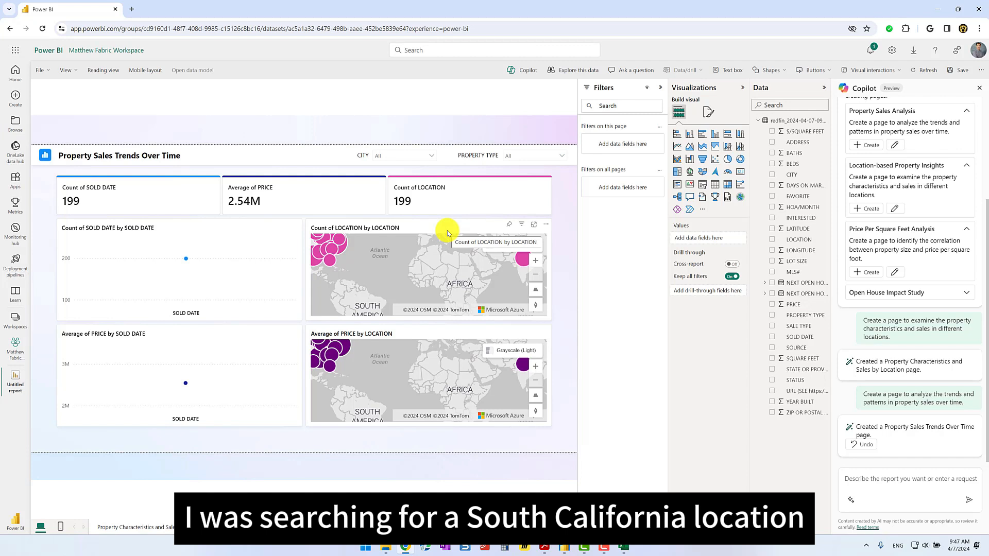
- Replace the LOCATION field of the Count of LOCATION map with the LATITUDE and LONGITUDE fields
{"action": "mouse_move", "coordinate": [522, 263]}
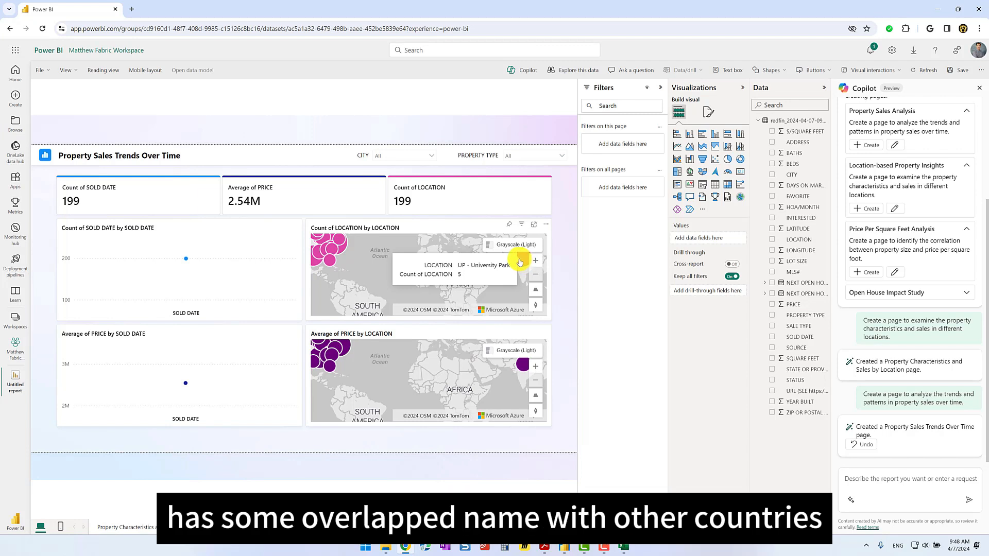
{"action": "left_click", "coordinate": [421, 225]}
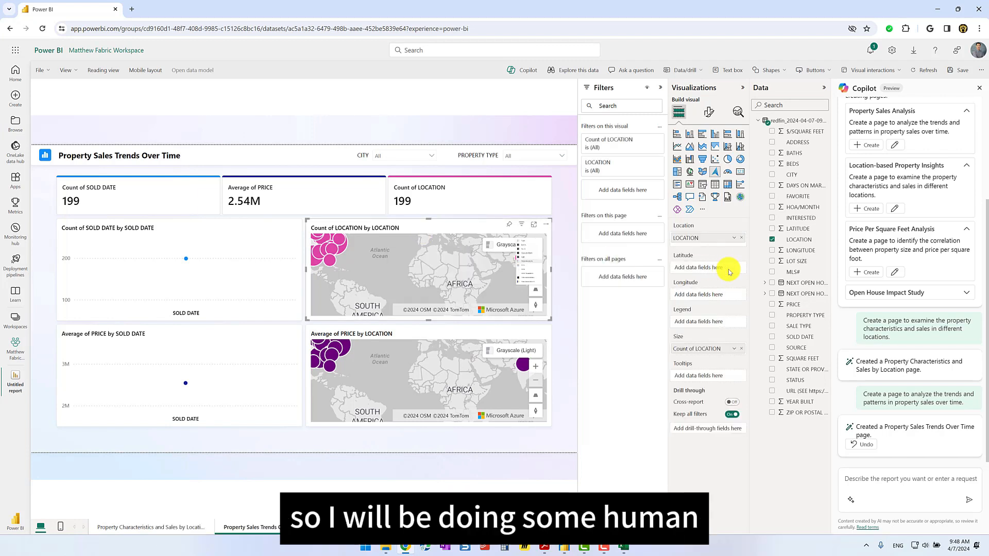
{"action": "left_click", "coordinate": [742, 238]}
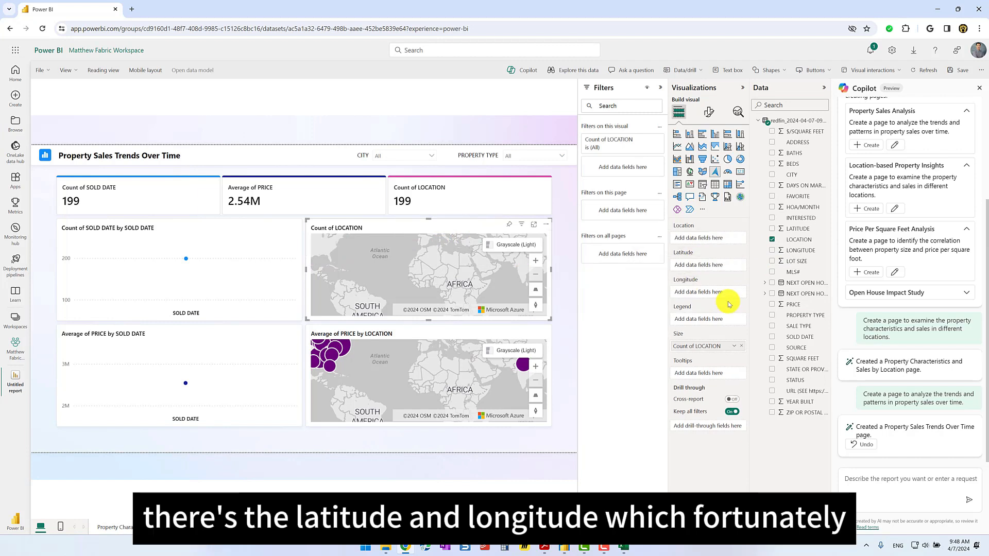
{"action": "left_click_drag", "start_coordinate": [797, 251], "coordinate": [710, 292]}
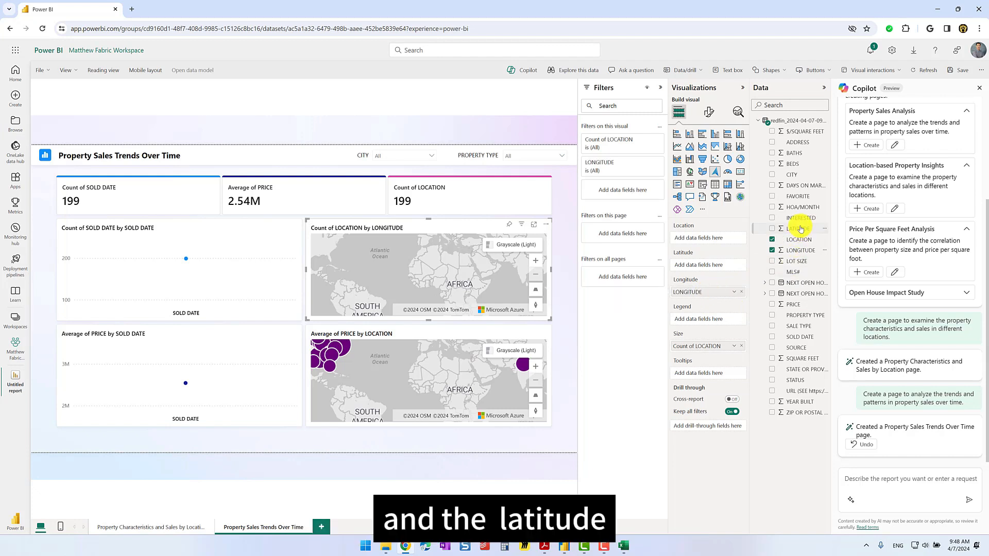
{"action": "left_click_drag", "start_coordinate": [798, 229], "coordinate": [716, 265]}
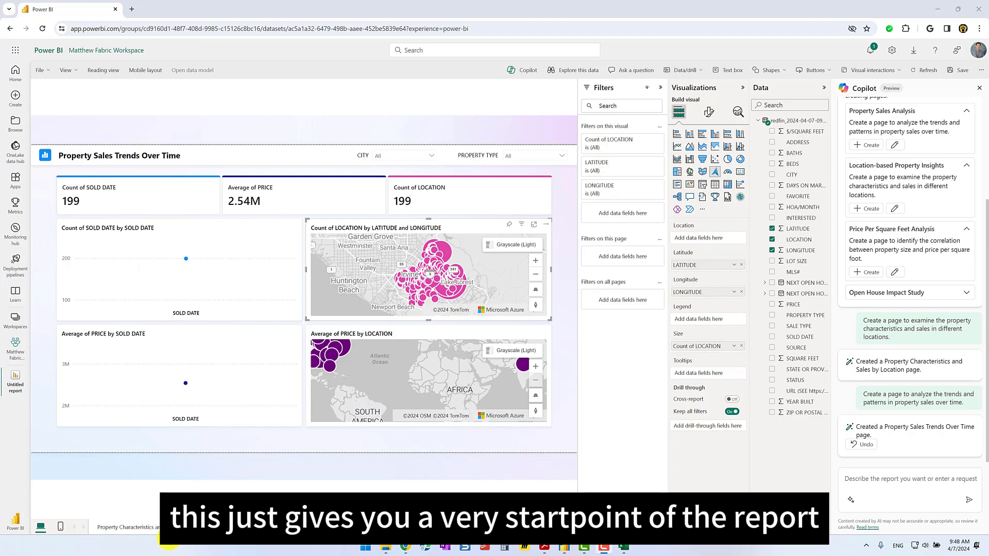
- Delete the four SOLD DATE charts in the lowest row of the Property Characteristics and Sales by Location page
{"action": "left_click", "coordinate": [160, 526]}
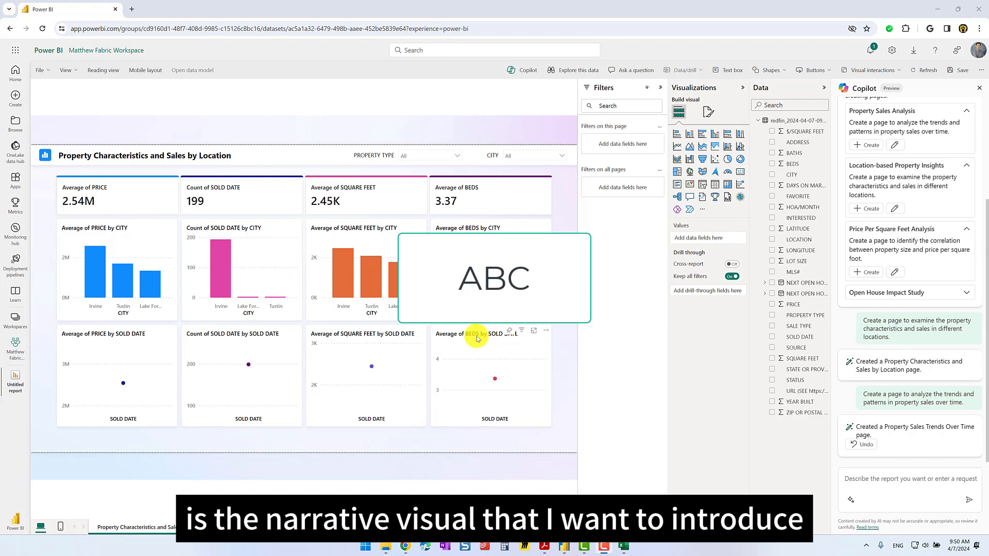
{"action": "left_click", "coordinate": [431, 335]}
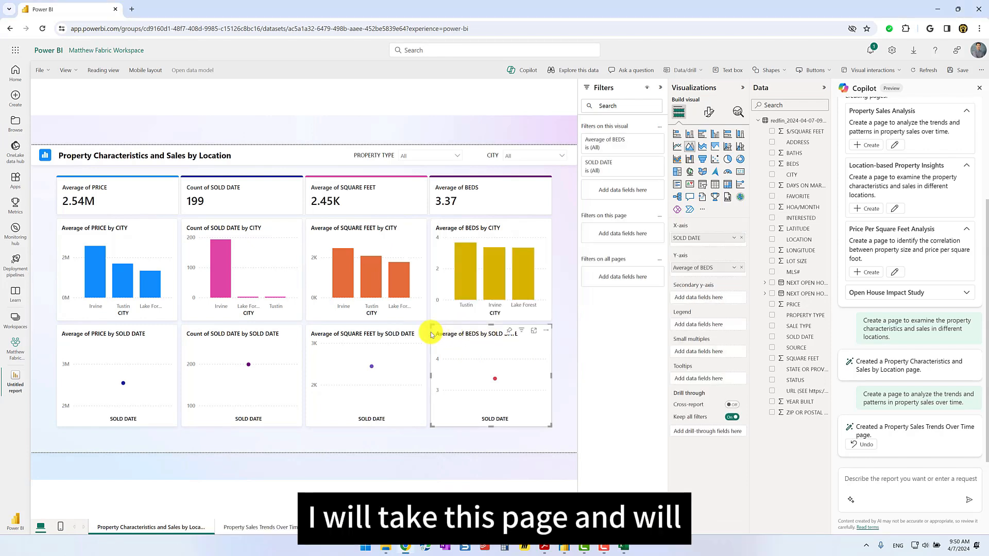
{"action": "key", "text": "Delete"}
{"action": "left_click", "coordinate": [343, 334]}
{"action": "key", "text": "Delete"}
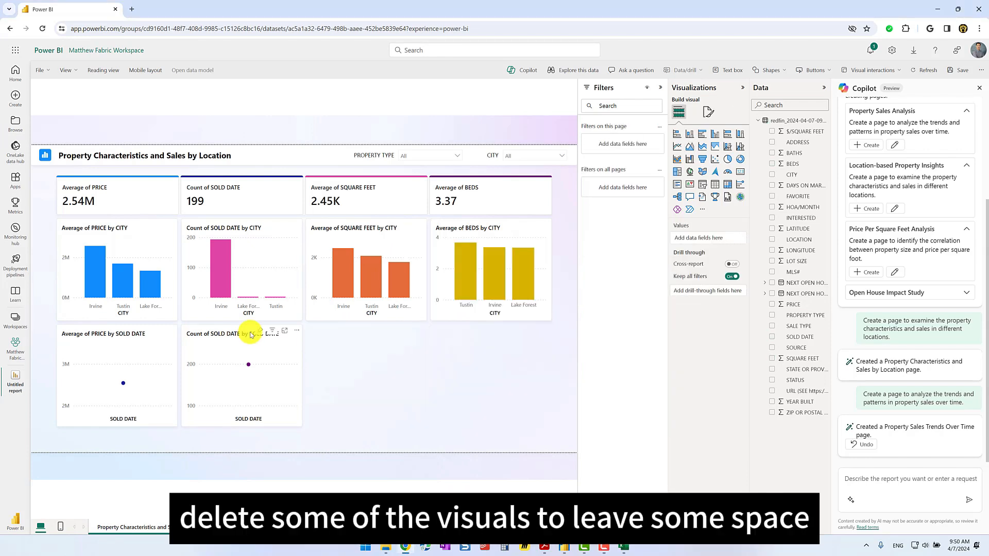
{"action": "left_click", "coordinate": [251, 335]}
{"action": "key", "text": "Delete"}
{"action": "left_click", "coordinate": [119, 335]}
{"action": "key", "text": "Delete"}
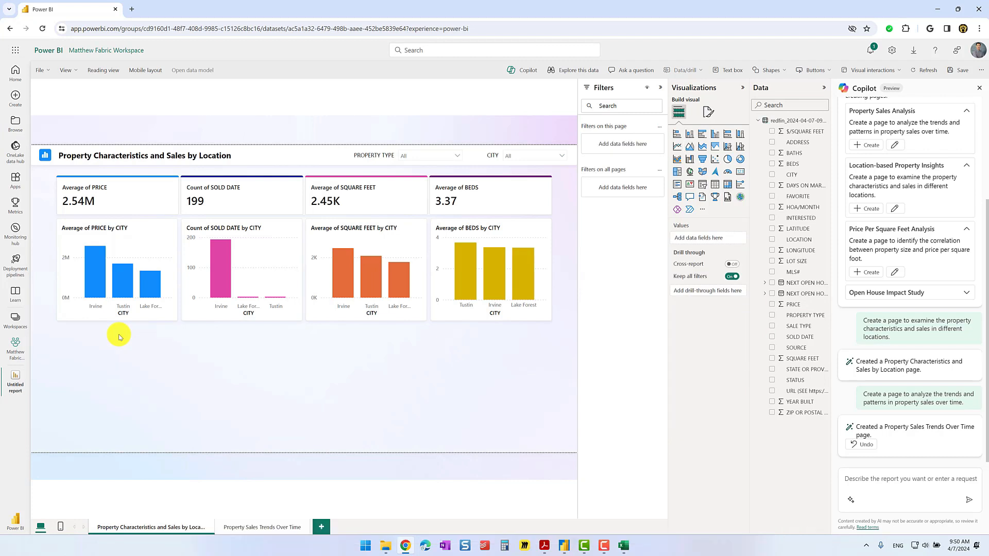
- Add a narrative visual beneath the first two bar charts, widen it to span both, and choose Copilot as its narrative type
{"action": "left_click", "coordinate": [701, 199]}
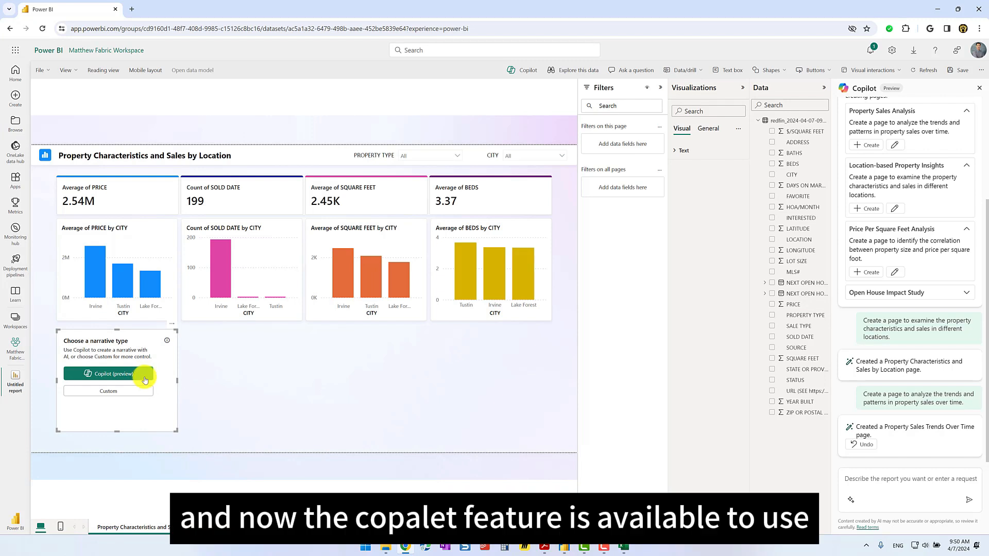
{"action": "left_click_drag", "start_coordinate": [176, 380], "coordinate": [299, 383]}
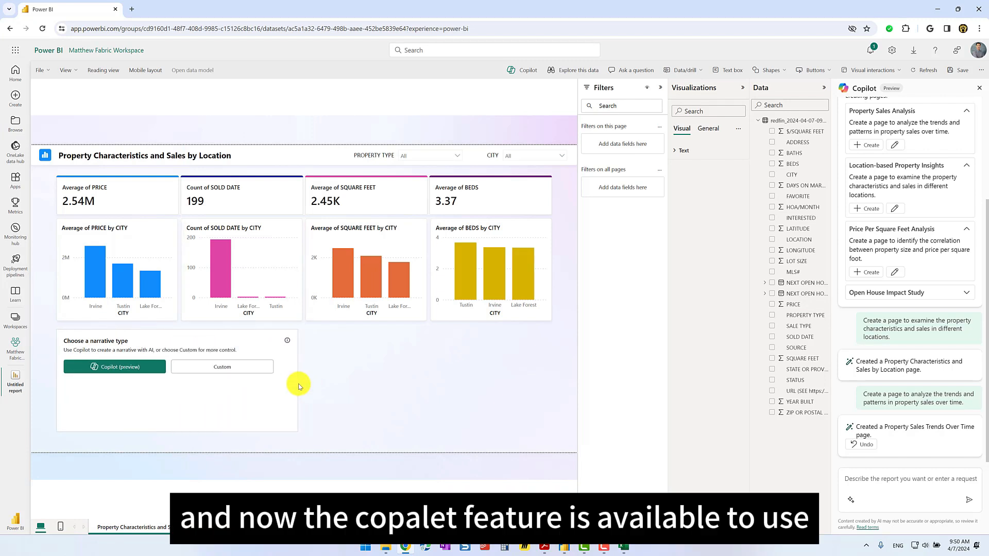
{"action": "left_click", "coordinate": [120, 372]}
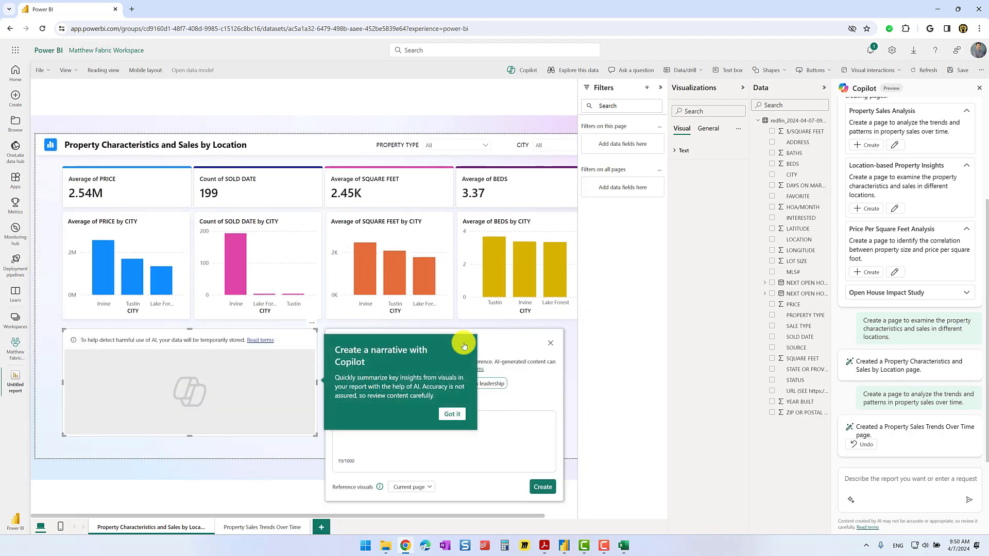
{"action": "left_click", "coordinate": [467, 345]}
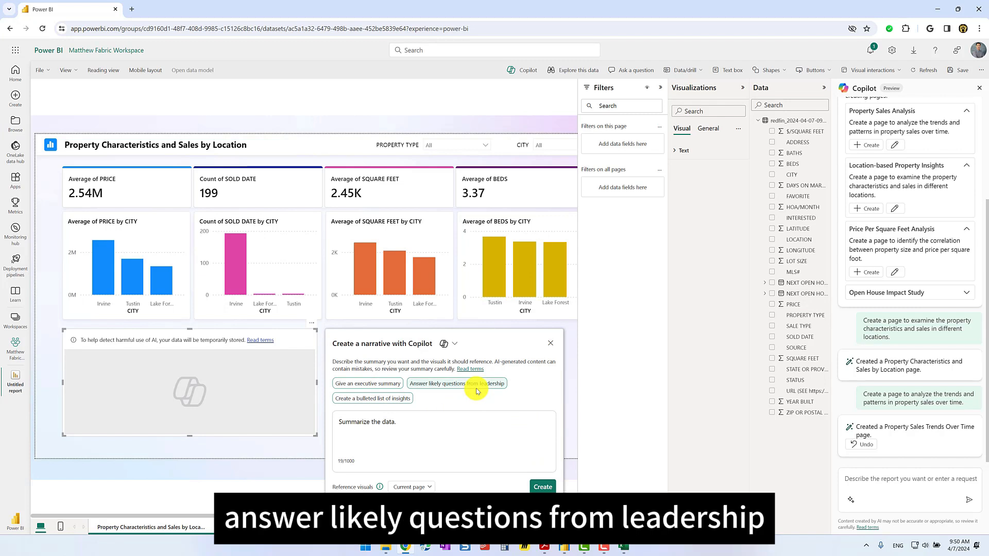
- Generate the narrative with only the suggested executive summary prompt, removing "Summarize the data." from the prompt text
{"action": "left_click", "coordinate": [376, 387]}
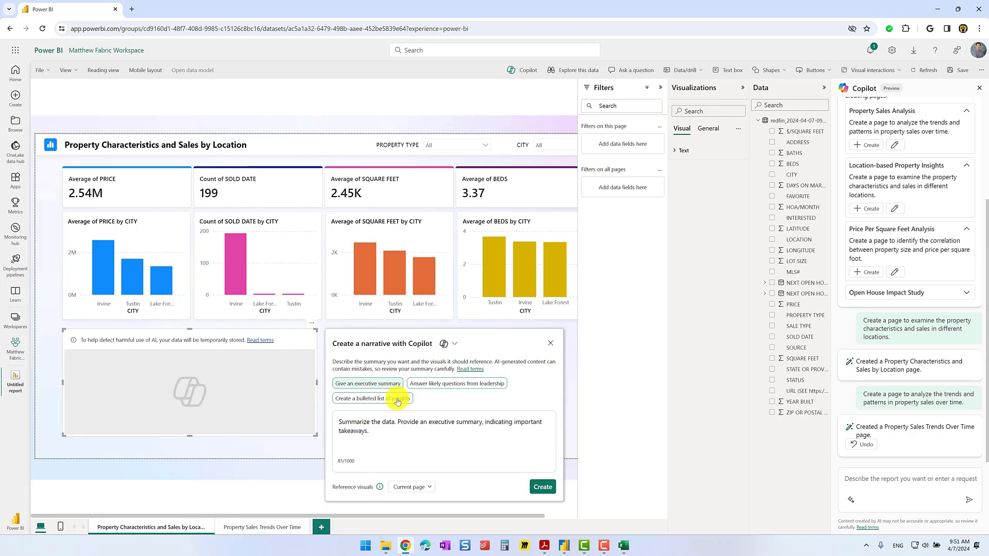
{"action": "left_click_drag", "start_coordinate": [397, 423], "coordinate": [339, 422]}
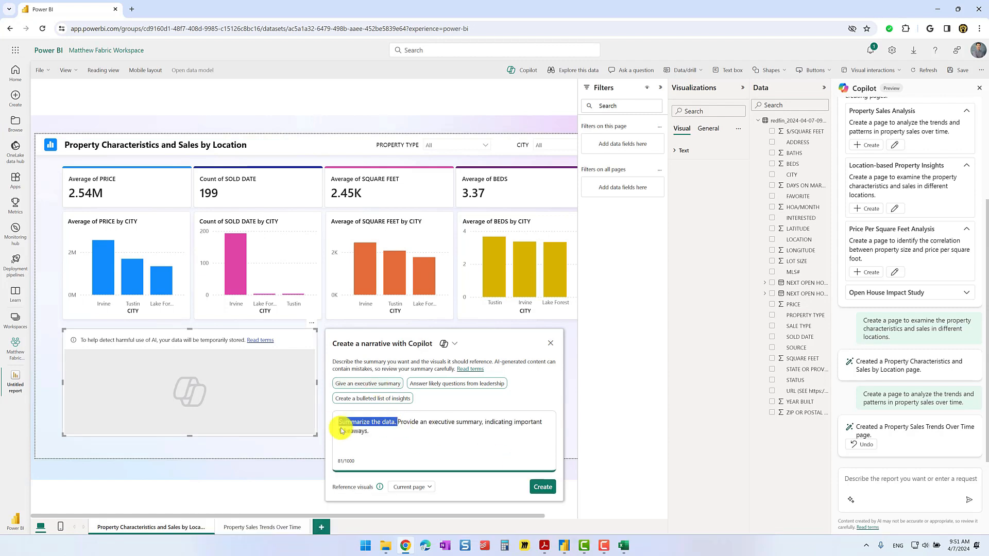
{"action": "key", "text": "BackSpace"}
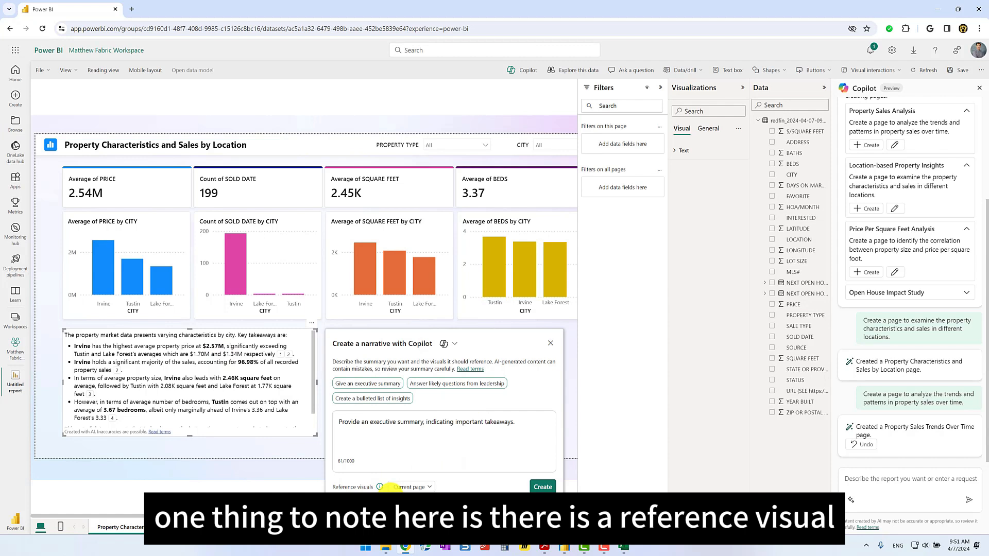
- Check the narrative's reference visuals and trace its first citation to the source chart
{"action": "left_click", "coordinate": [407, 486]}
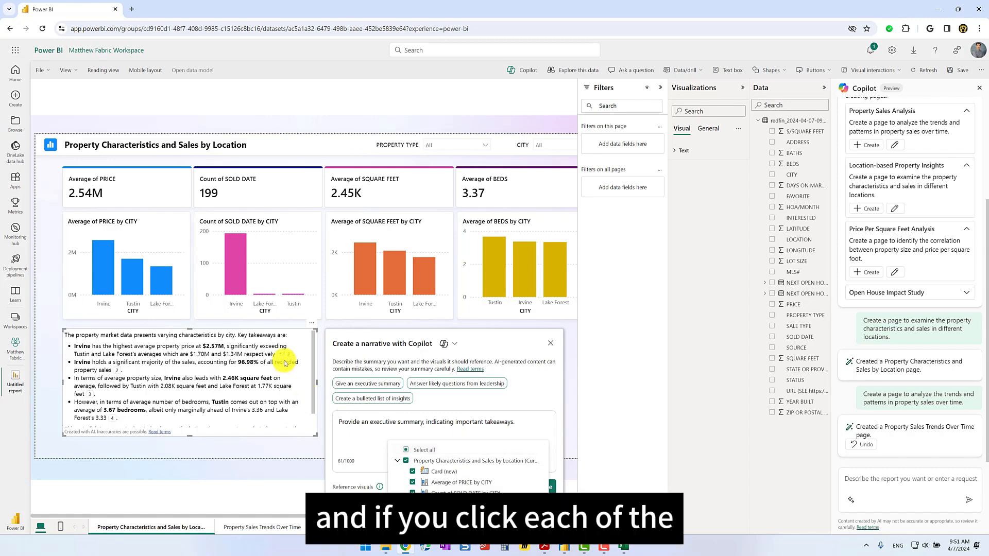
{"action": "mouse_move", "coordinate": [283, 356]}
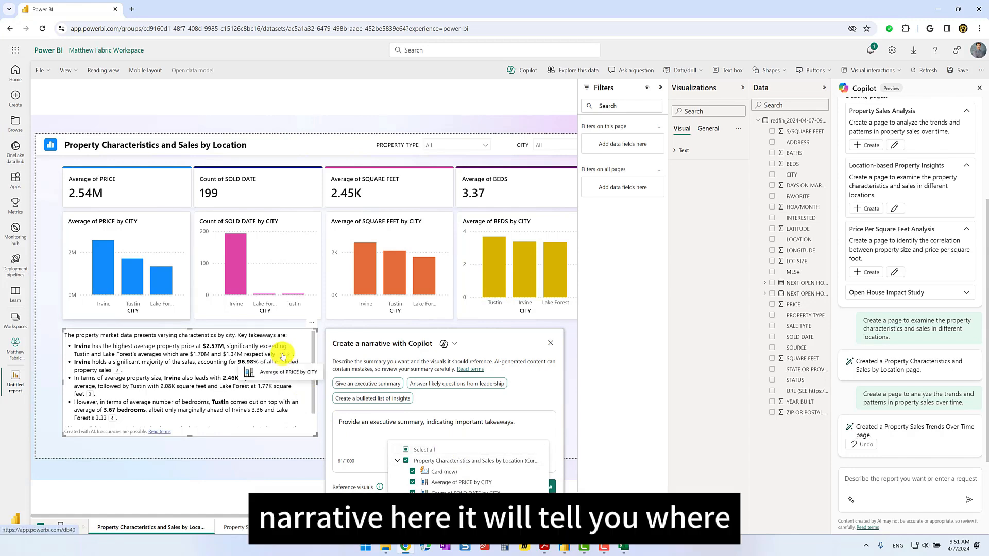
{"action": "left_click", "coordinate": [282, 356]}
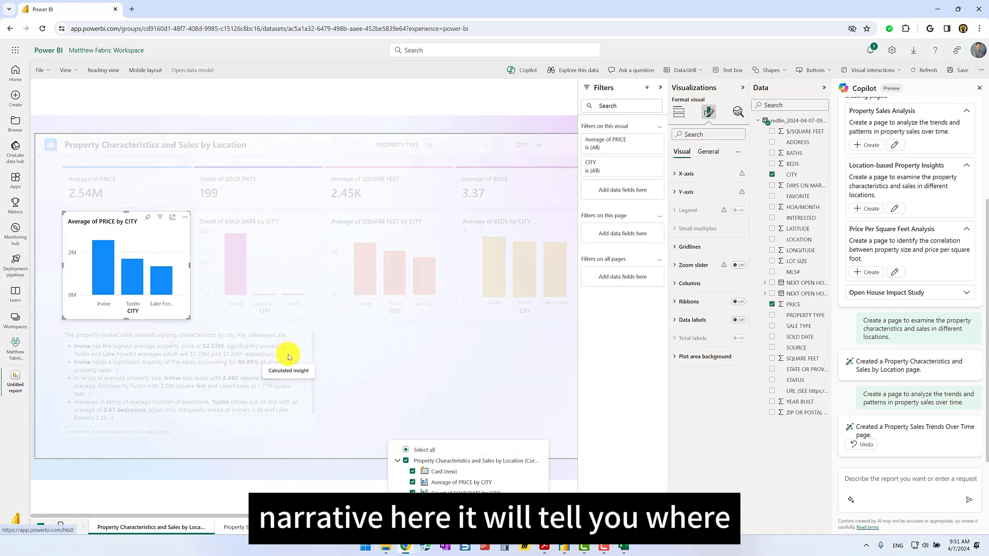
{"action": "left_click", "coordinate": [347, 372]}
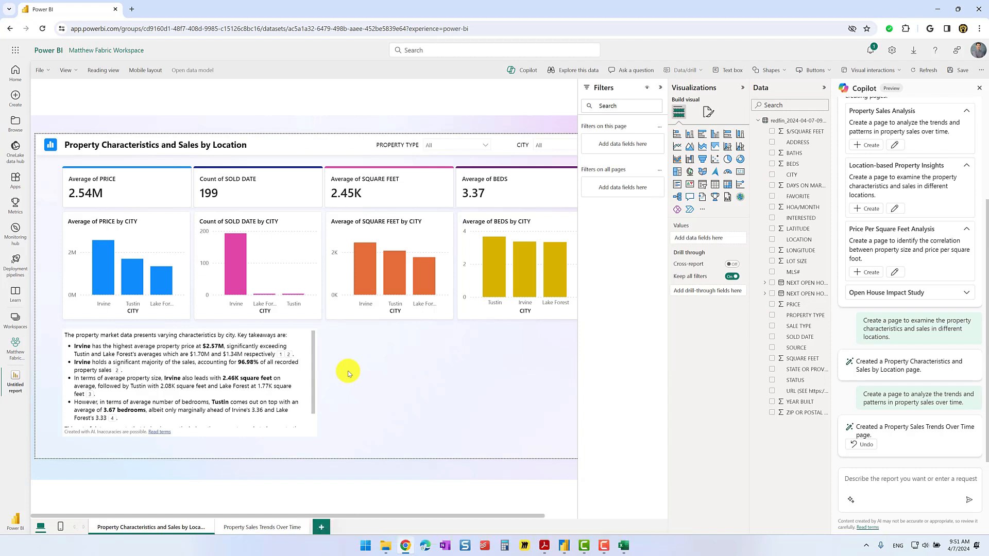
- Generate a second Copilot narrative beside the first one as a bulleted list of insights
{"action": "left_click", "coordinate": [303, 385]}
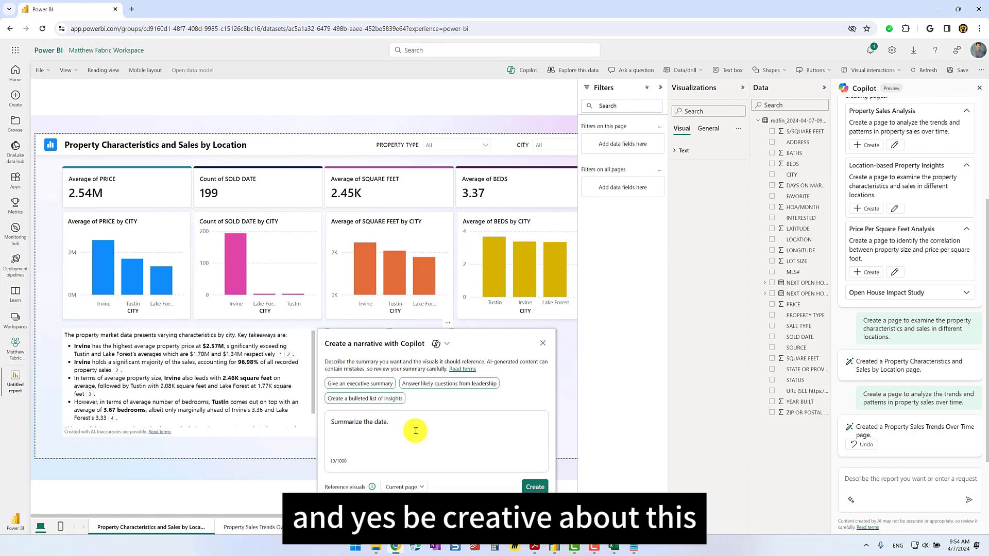
{"action": "left_click", "coordinate": [365, 398]}
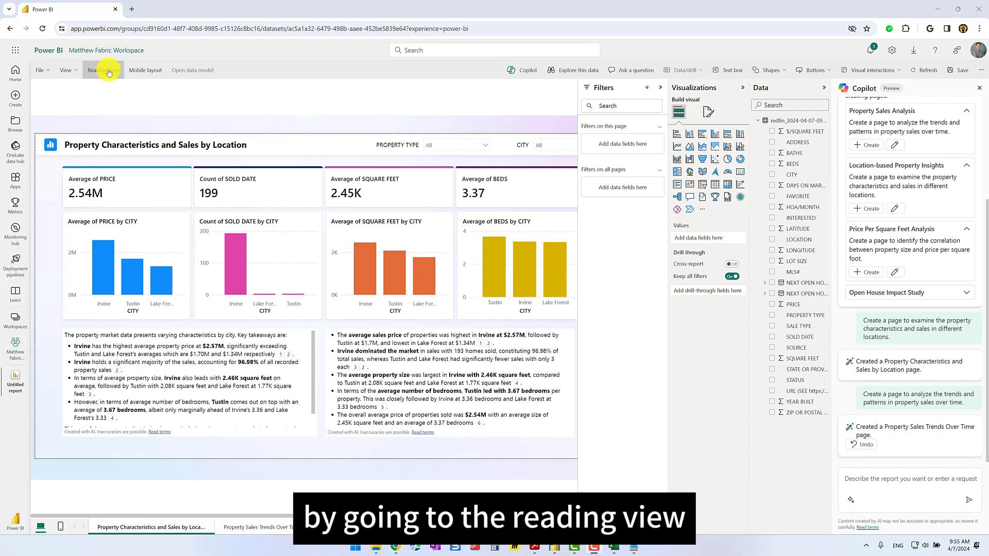
- Switch the report to the reading view and save it as Redfin Test
{"action": "left_click", "coordinate": [105, 70]}
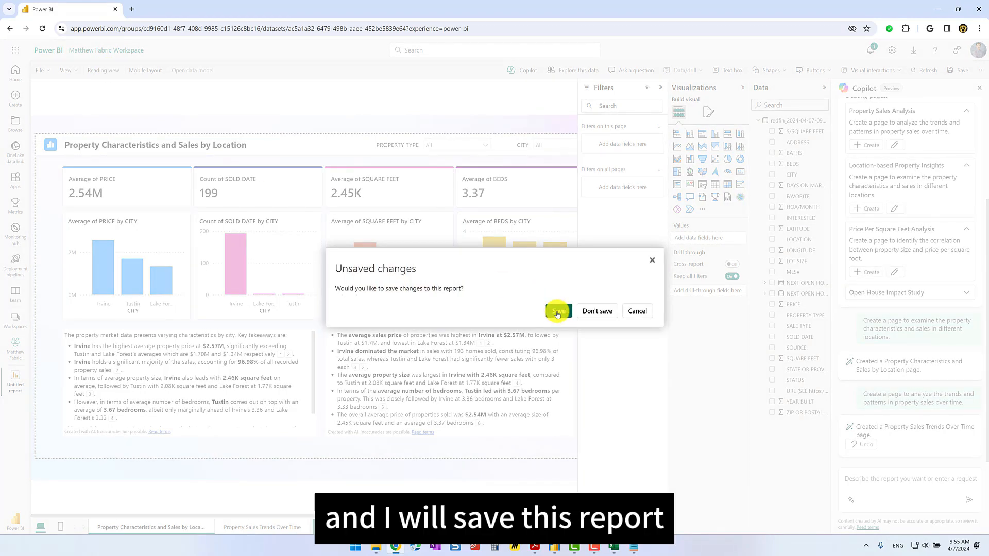
{"action": "left_click", "coordinate": [558, 312]}
{"action": "type", "text": "Redfin Test"}
{"action": "left_click", "coordinate": [705, 407]}
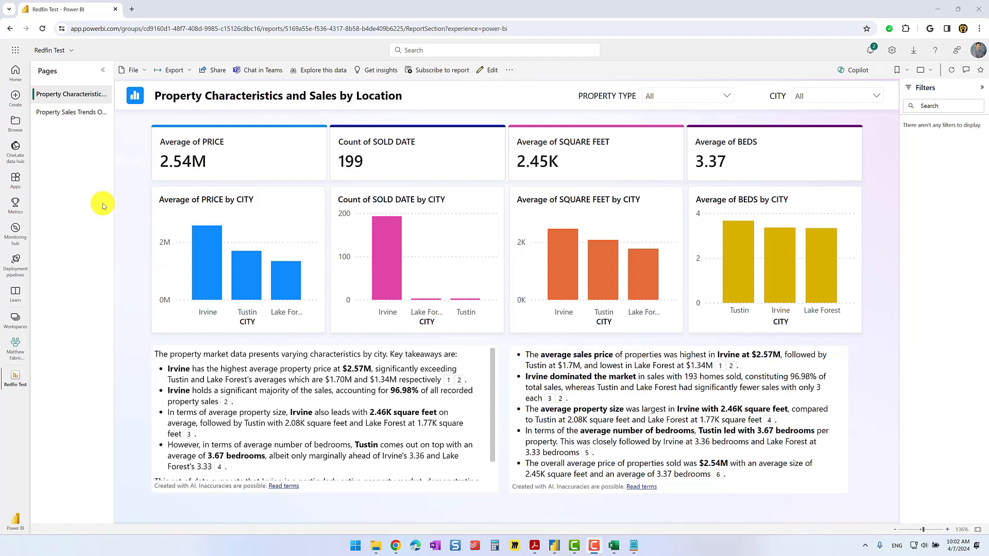
- Have Copilot summarize the visuals on the Property Sales Trends Over Time page
{"action": "left_click", "coordinate": [70, 113]}
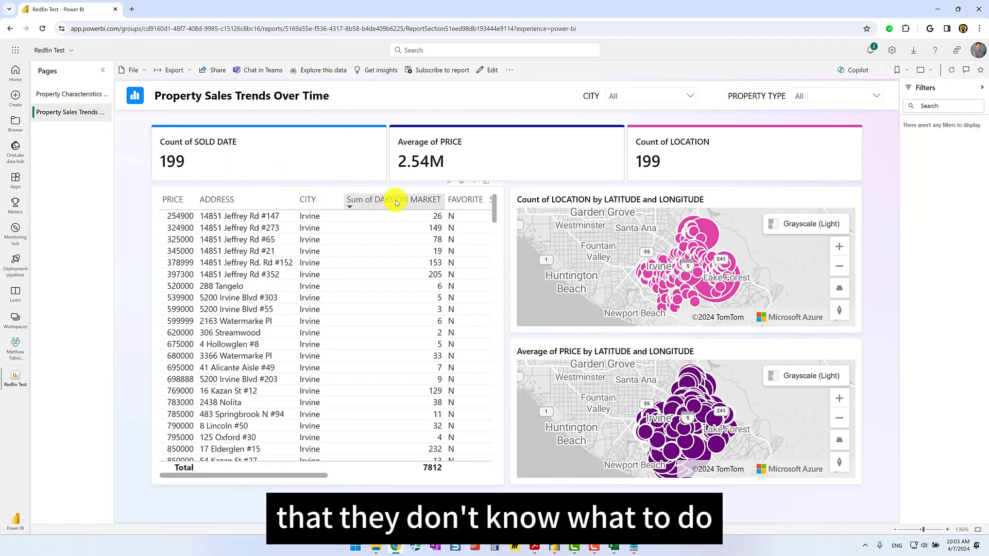
{"action": "left_click", "coordinate": [851, 77]}
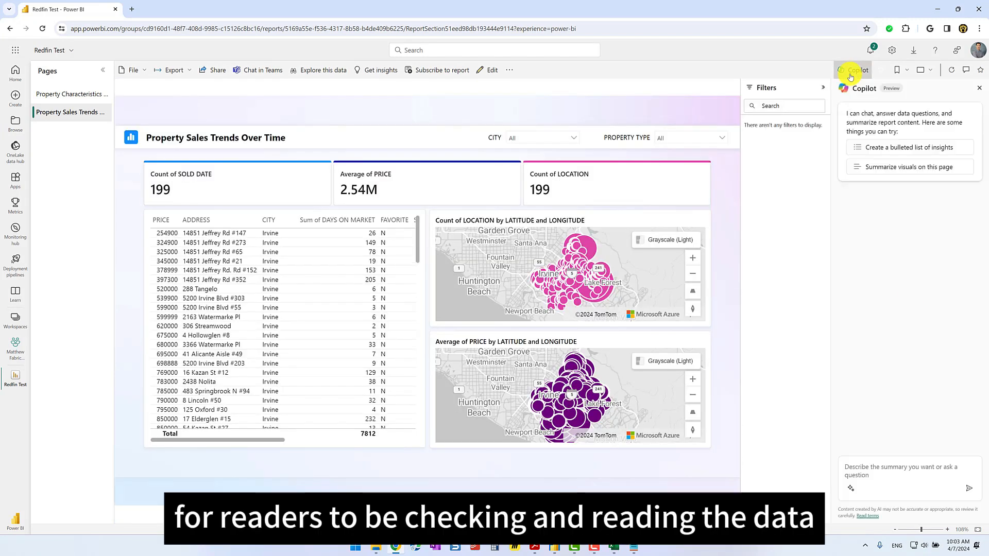
{"action": "left_click", "coordinate": [893, 169]}
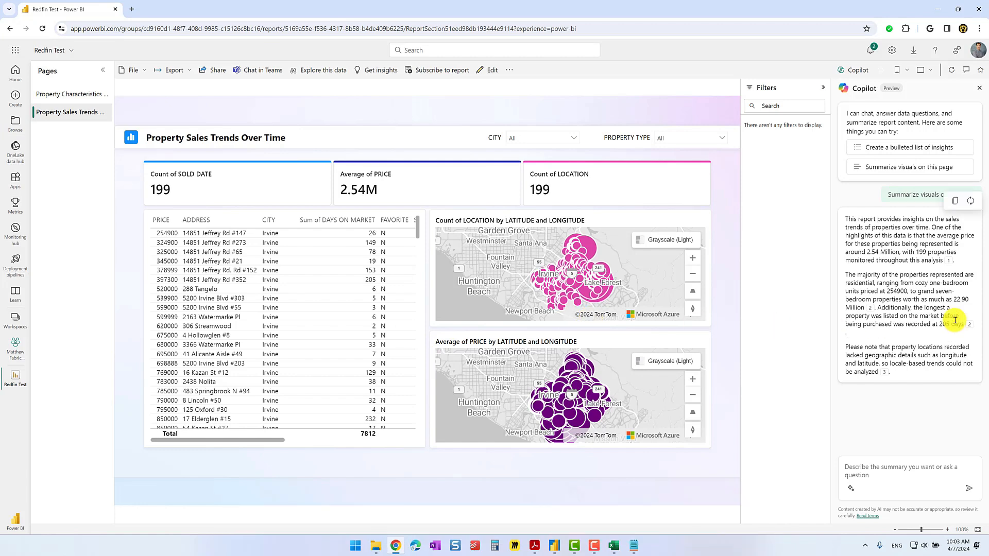
- Have Copilot summarize the visuals on the Property Characteristics and Sales by Location page, and go to the chat's question field
{"action": "left_click", "coordinate": [88, 98]}
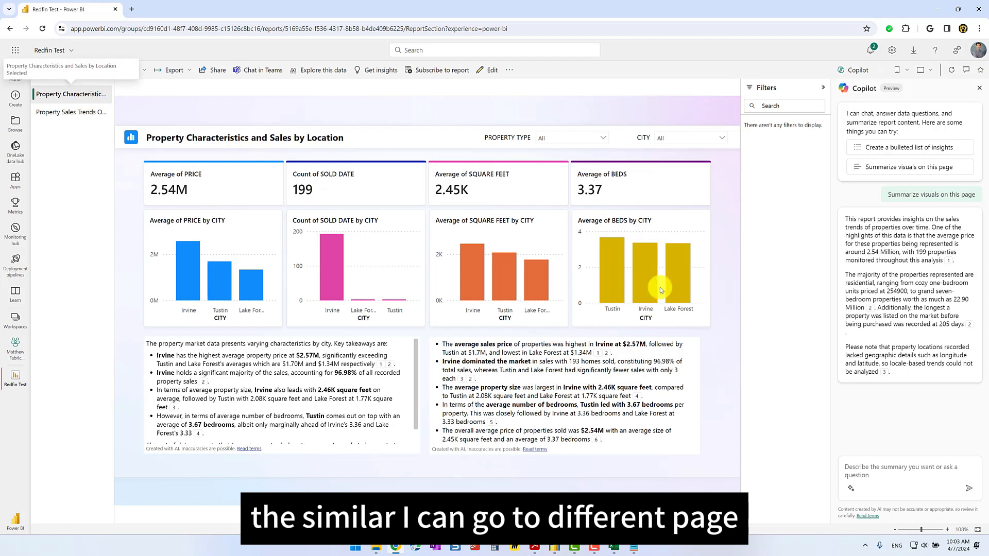
{"action": "left_click", "coordinate": [910, 169]}
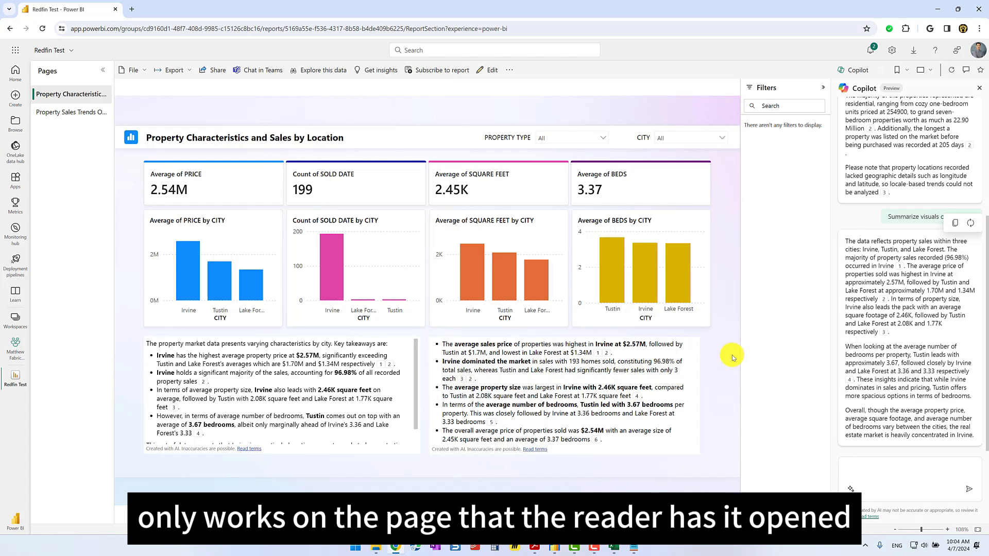
{"action": "left_click", "coordinate": [913, 483]}
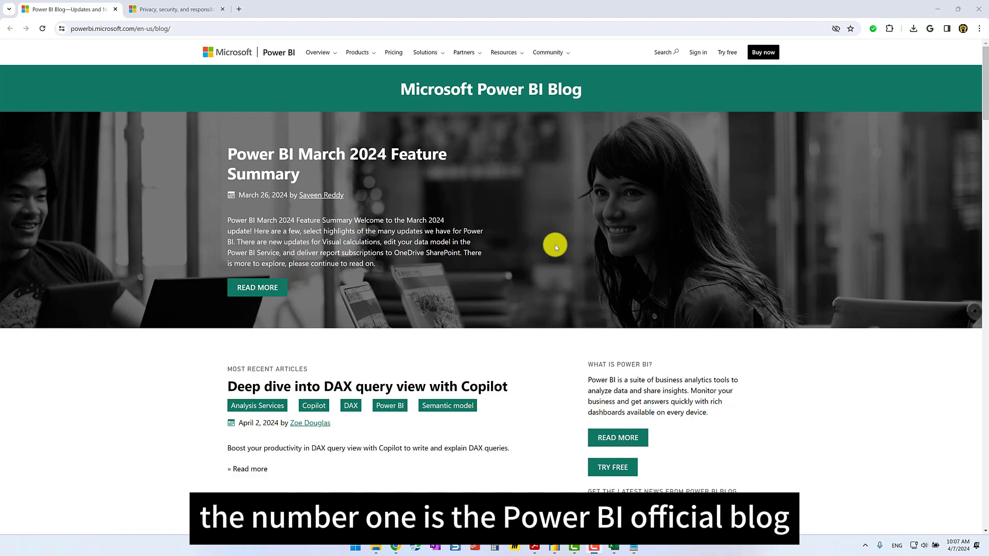
- Browse the recent articles on the Microsoft Power BI Blog and read through the Copilot Updates March 2024 post
{"action": "scroll", "coordinate": [556, 247], "scroll_direction": "down", "scroll_amount": 2}
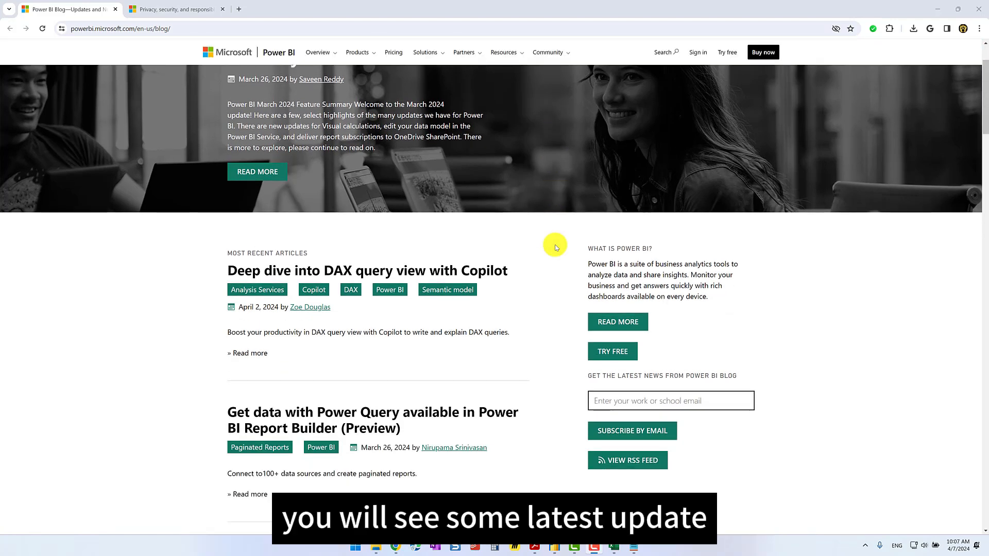
{"action": "scroll", "coordinate": [556, 246], "scroll_direction": "down", "scroll_amount": 1}
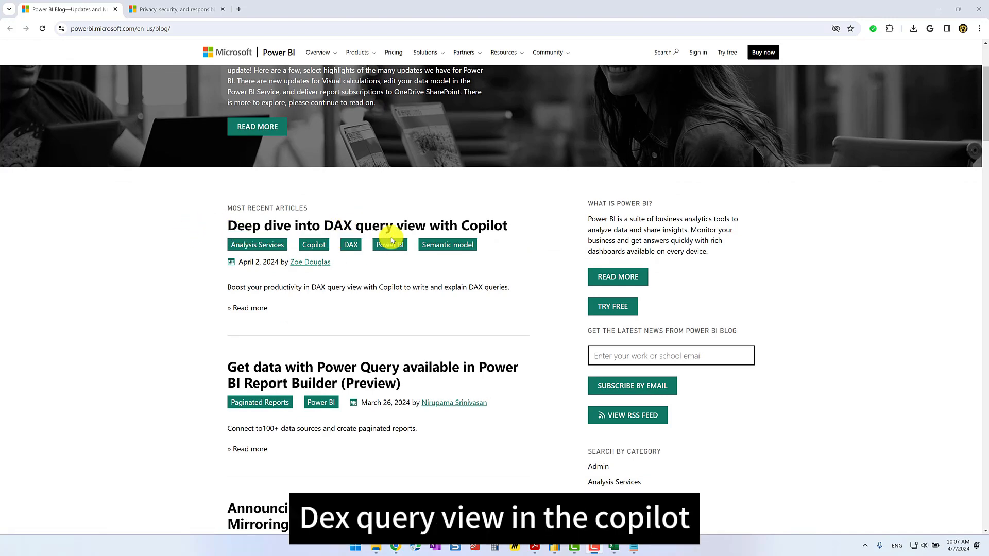
{"action": "scroll", "coordinate": [391, 239], "scroll_direction": "down", "scroll_amount": 10}
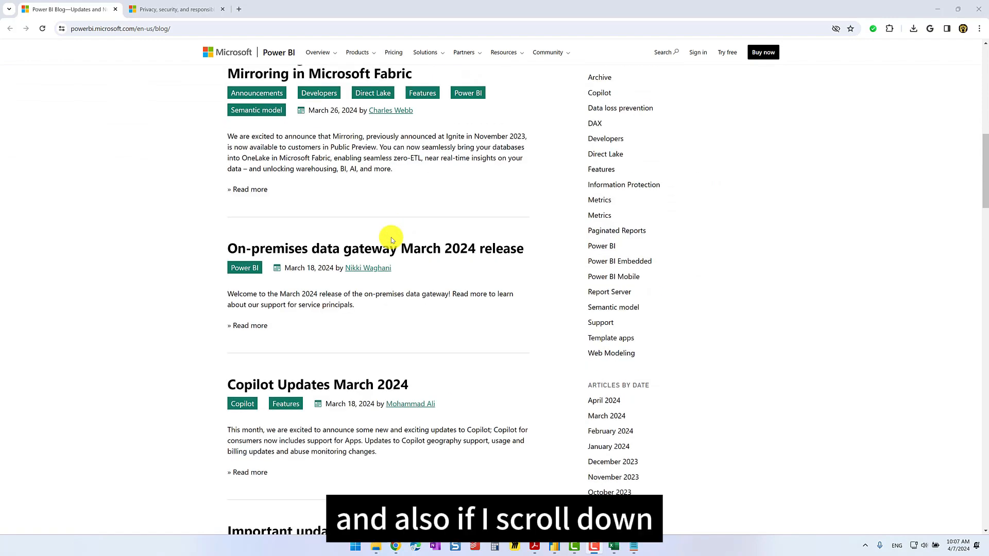
{"action": "scroll", "coordinate": [391, 239], "scroll_direction": "down", "scroll_amount": 1}
{"action": "left_click", "coordinate": [357, 342]}
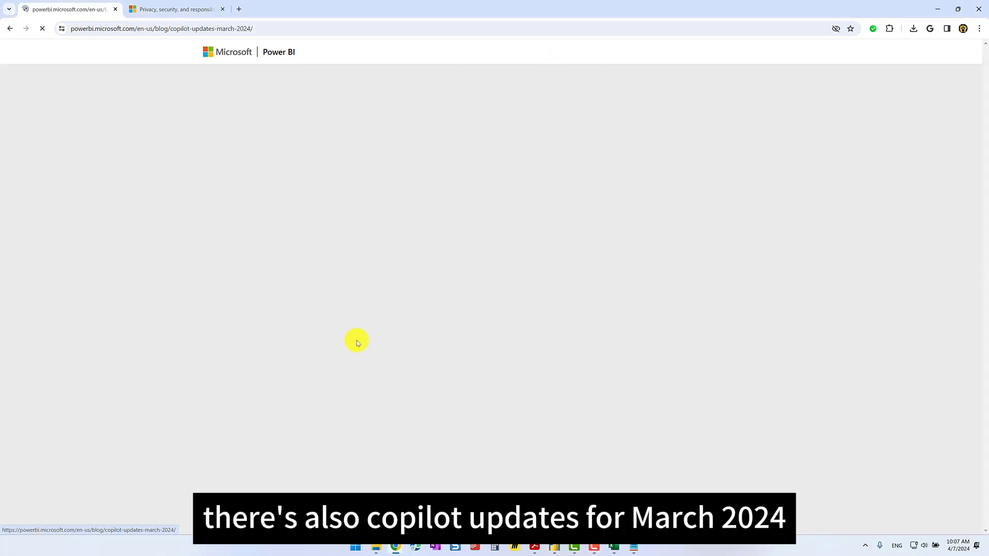
{"action": "scroll", "coordinate": [357, 342], "scroll_direction": "down", "scroll_amount": 9}
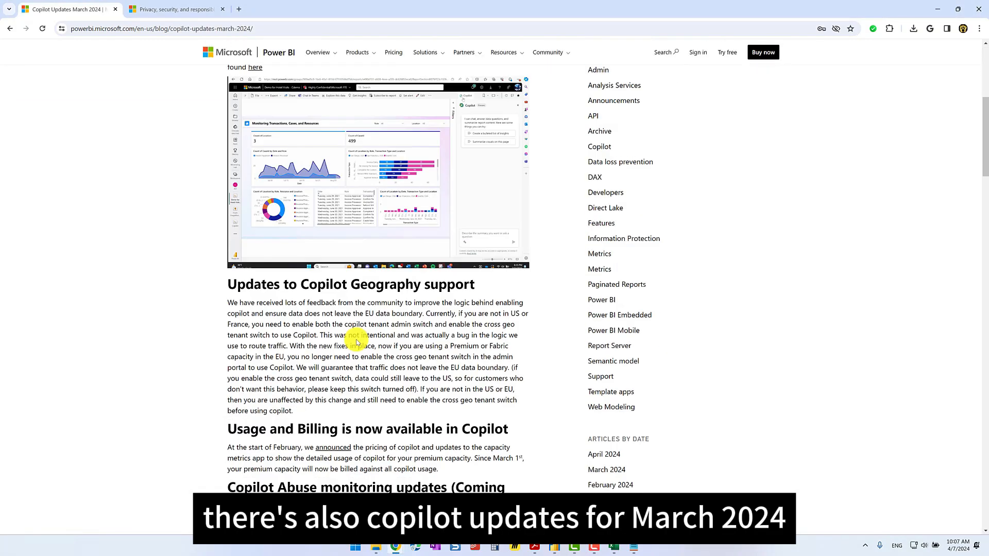
{"action": "scroll", "coordinate": [358, 342], "scroll_direction": "down", "scroll_amount": 8}
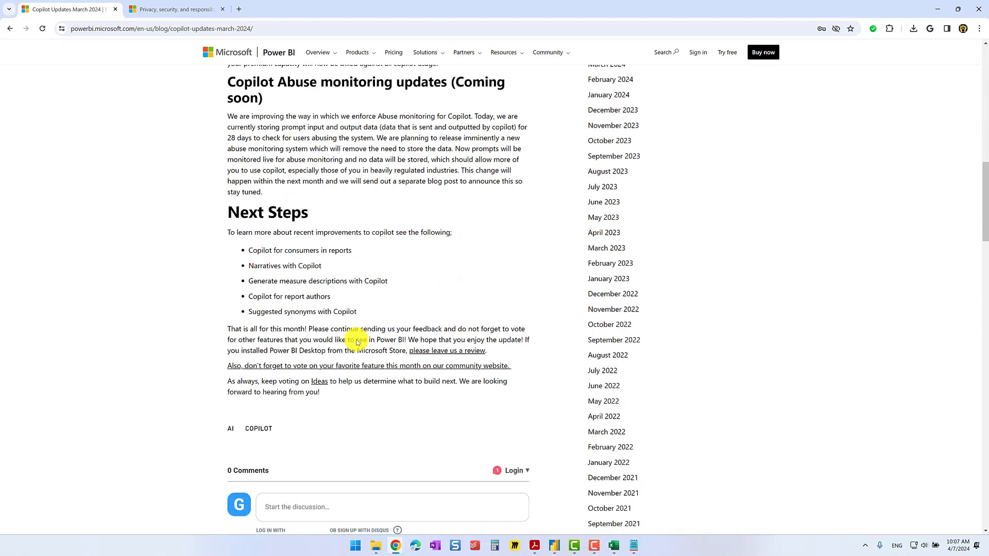
- Review the limitations of Copilot for Power BI in the Microsoft Learn article on privacy, security, and responsible use
{"action": "key", "text": "ctrl+Tab"}
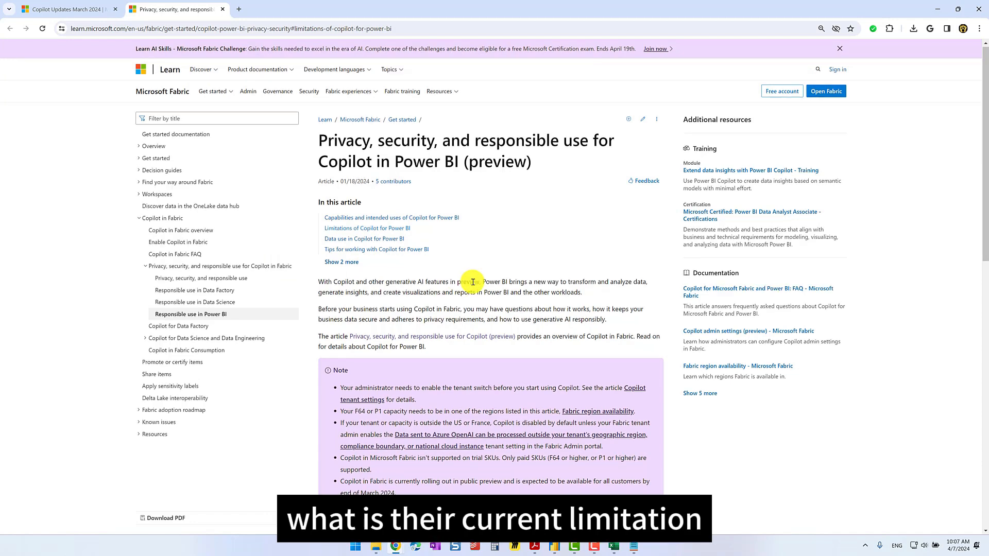
{"action": "scroll", "coordinate": [472, 282], "scroll_direction": "down", "scroll_amount": 3}
{"action": "scroll", "coordinate": [472, 281], "scroll_direction": "down", "scroll_amount": 4}
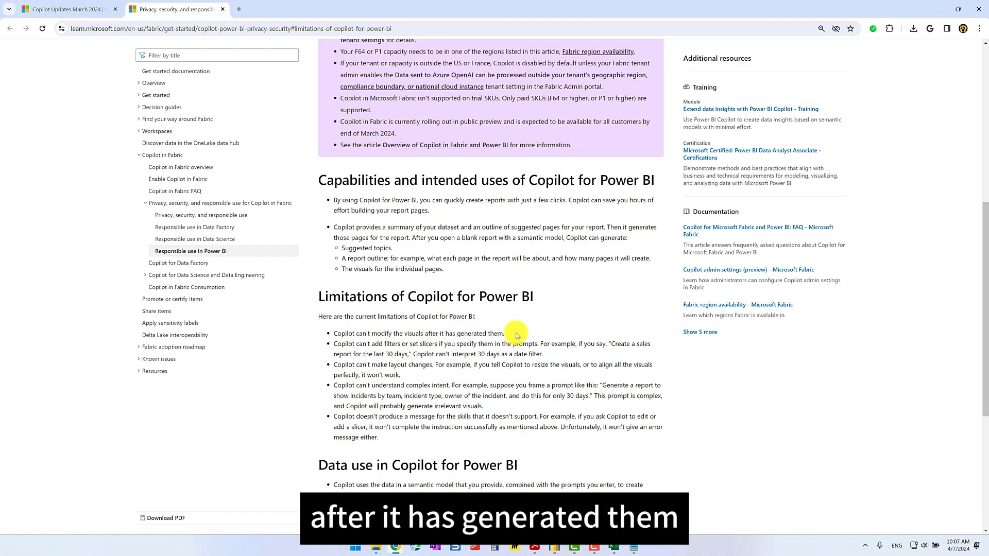
{"action": "scroll", "coordinate": [517, 335], "scroll_direction": "down", "scroll_amount": 2}
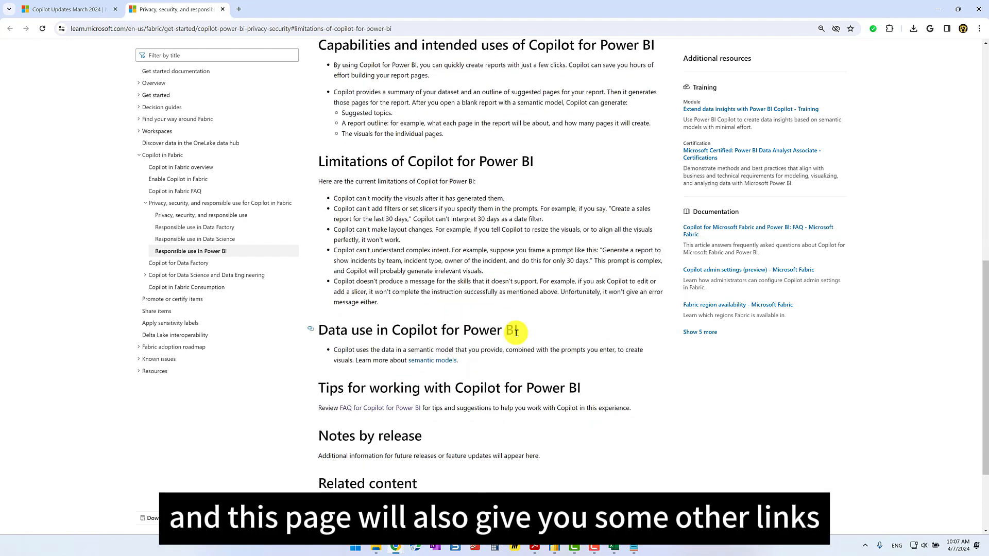